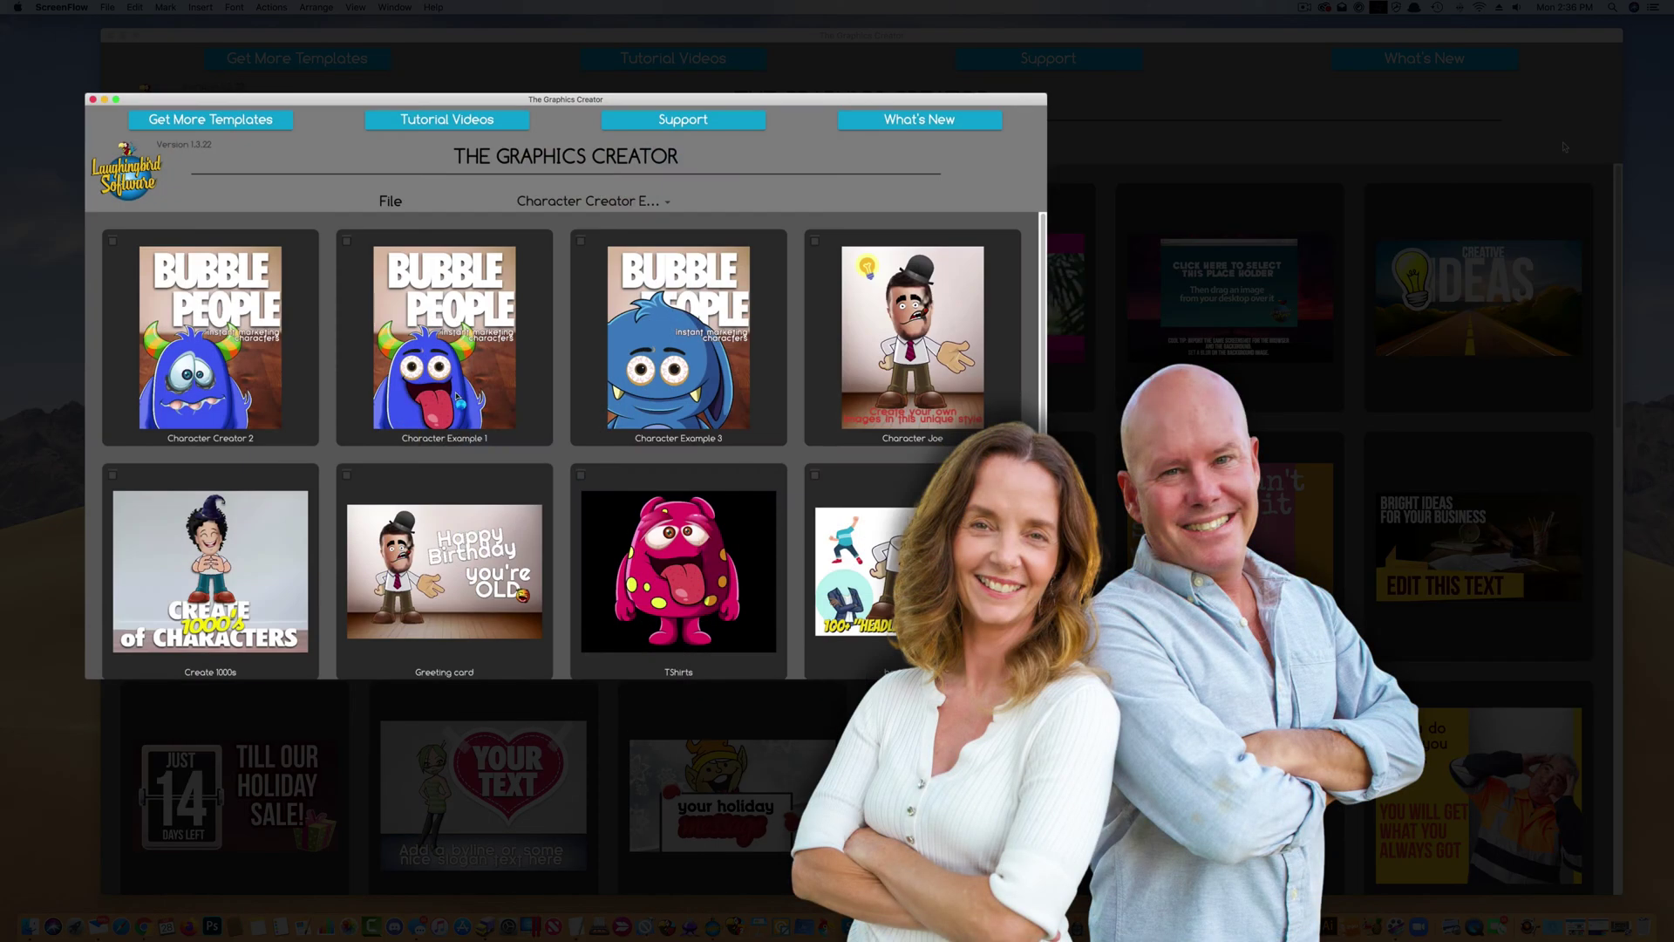
# - Open the Imagine the Possibilities template and move and resize its character on the canvas
pyautogui.click(456, 397)
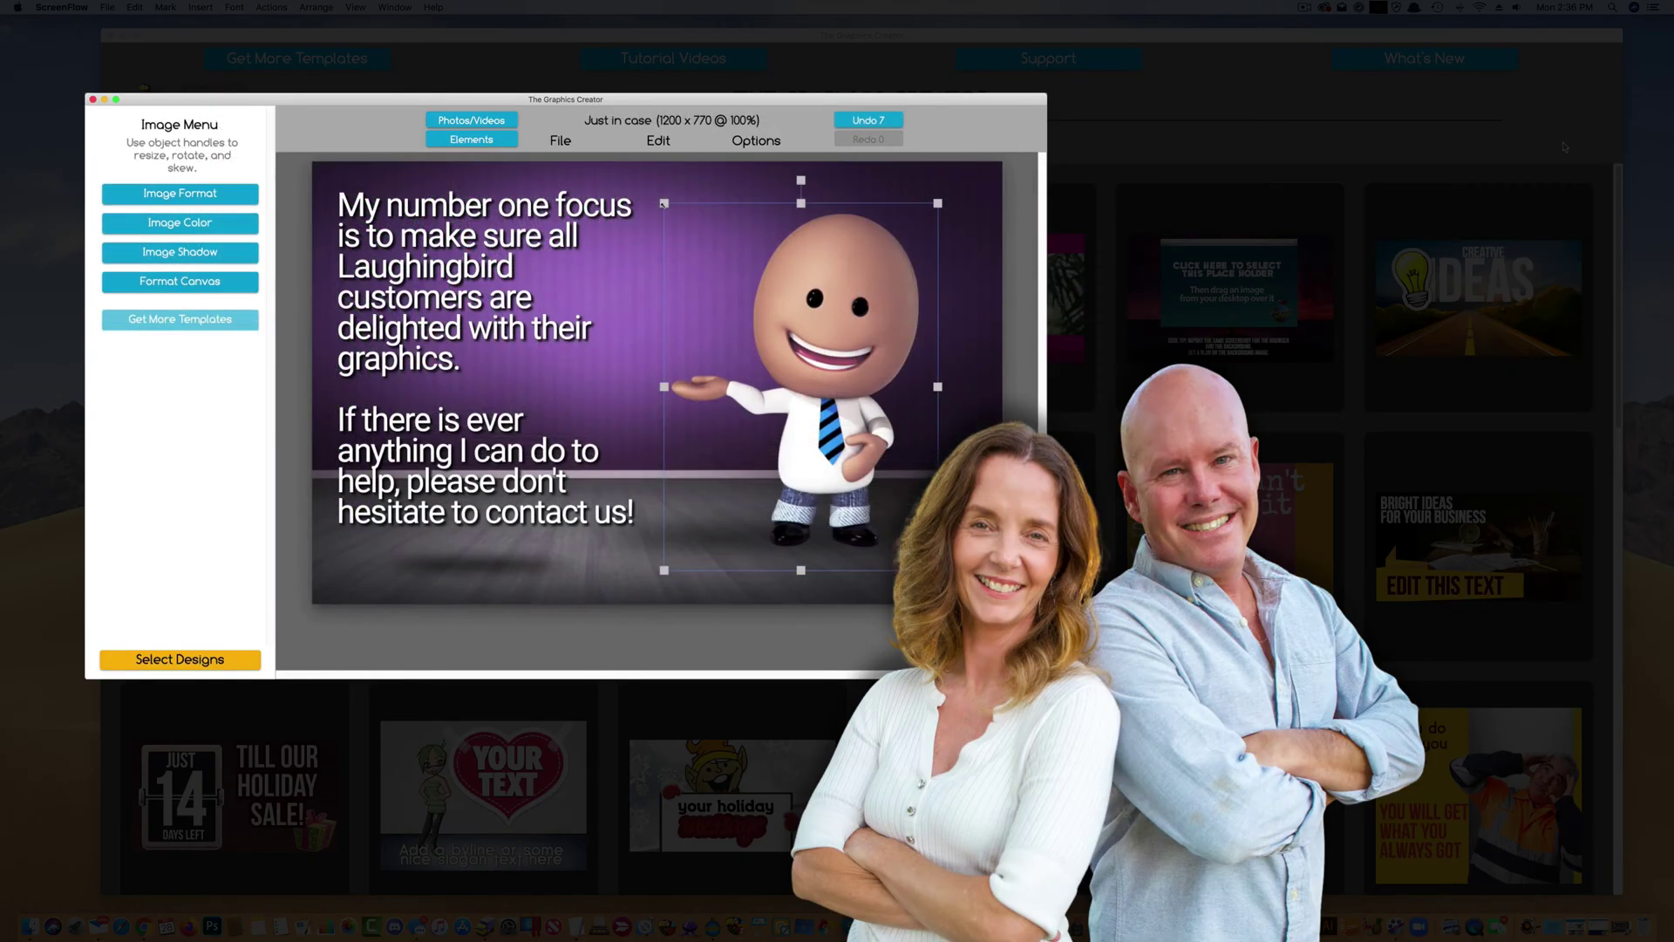
pyautogui.moveTo(735, 227); pyautogui.dragTo(793, 307)
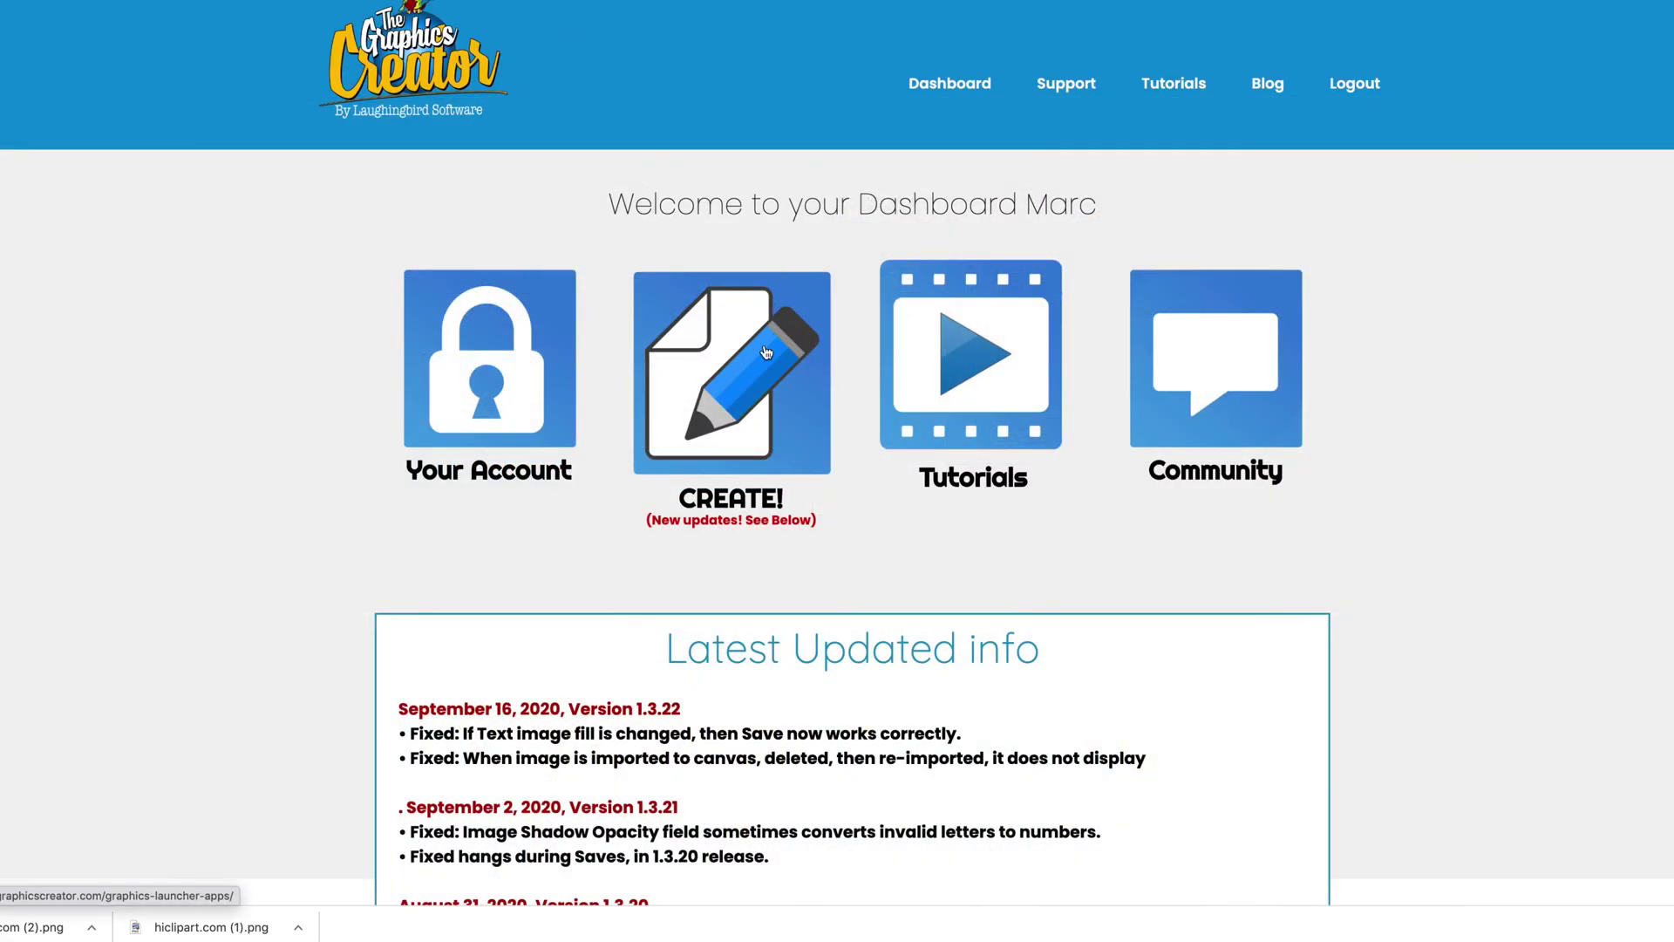
# - Open the template categories and scroll through the Ad Creator and YouTube Thumbnail grids
pyautogui.click(767, 351)
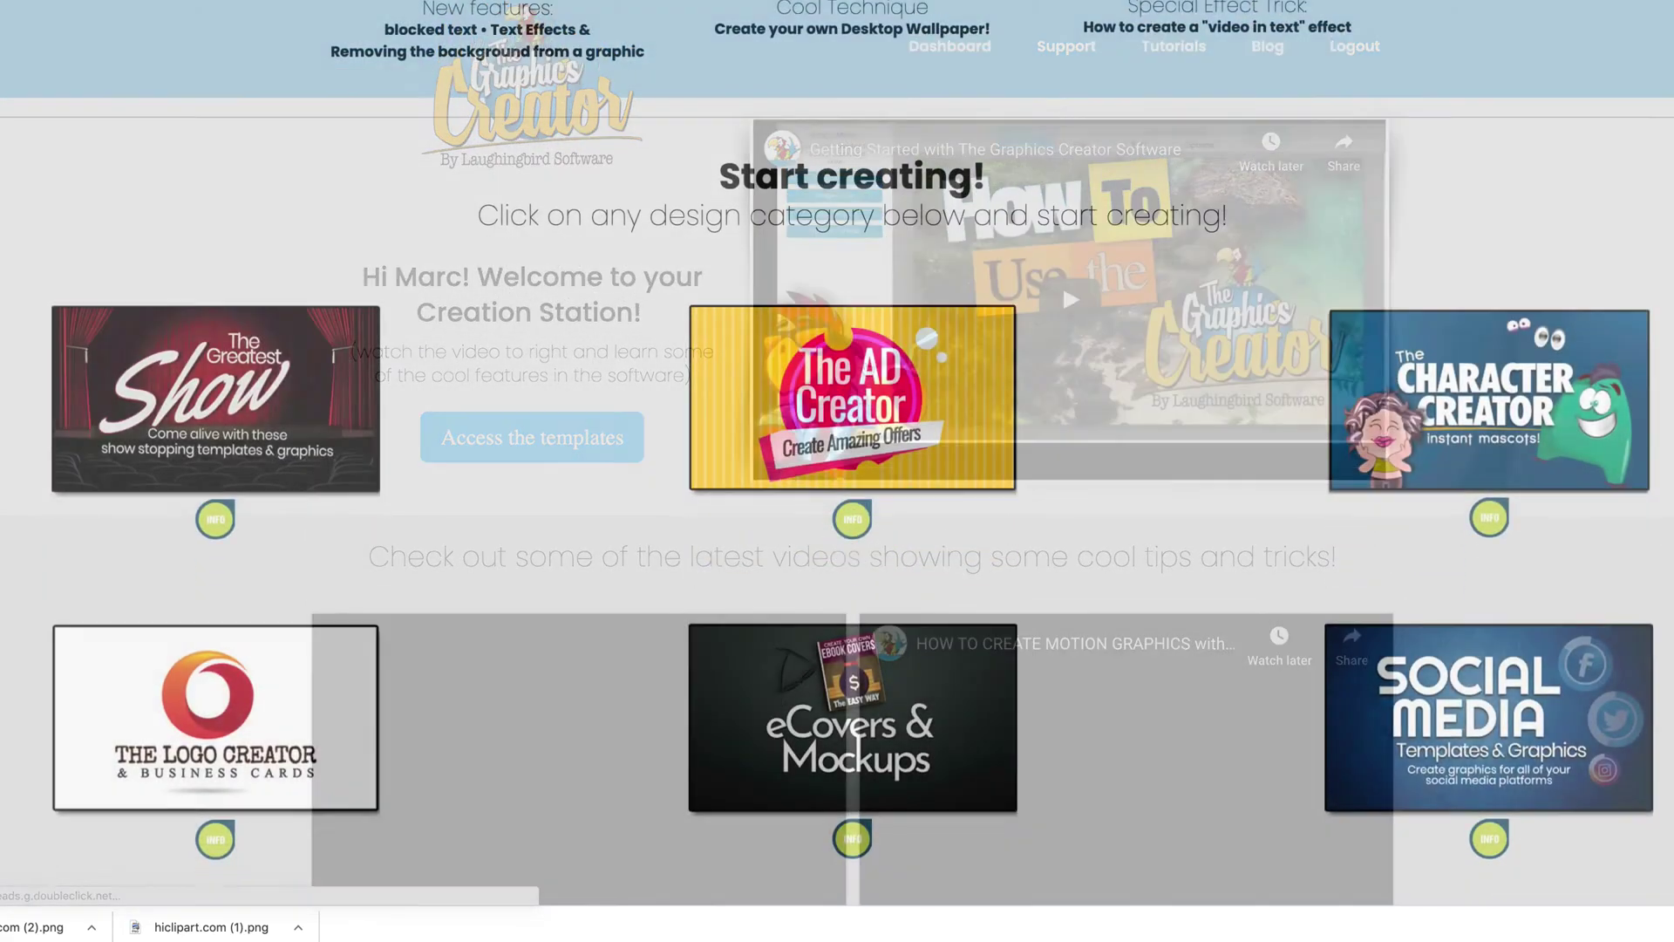
pyautogui.scroll(-1, 837, 471)
pyautogui.scroll(-4, 837, 471)
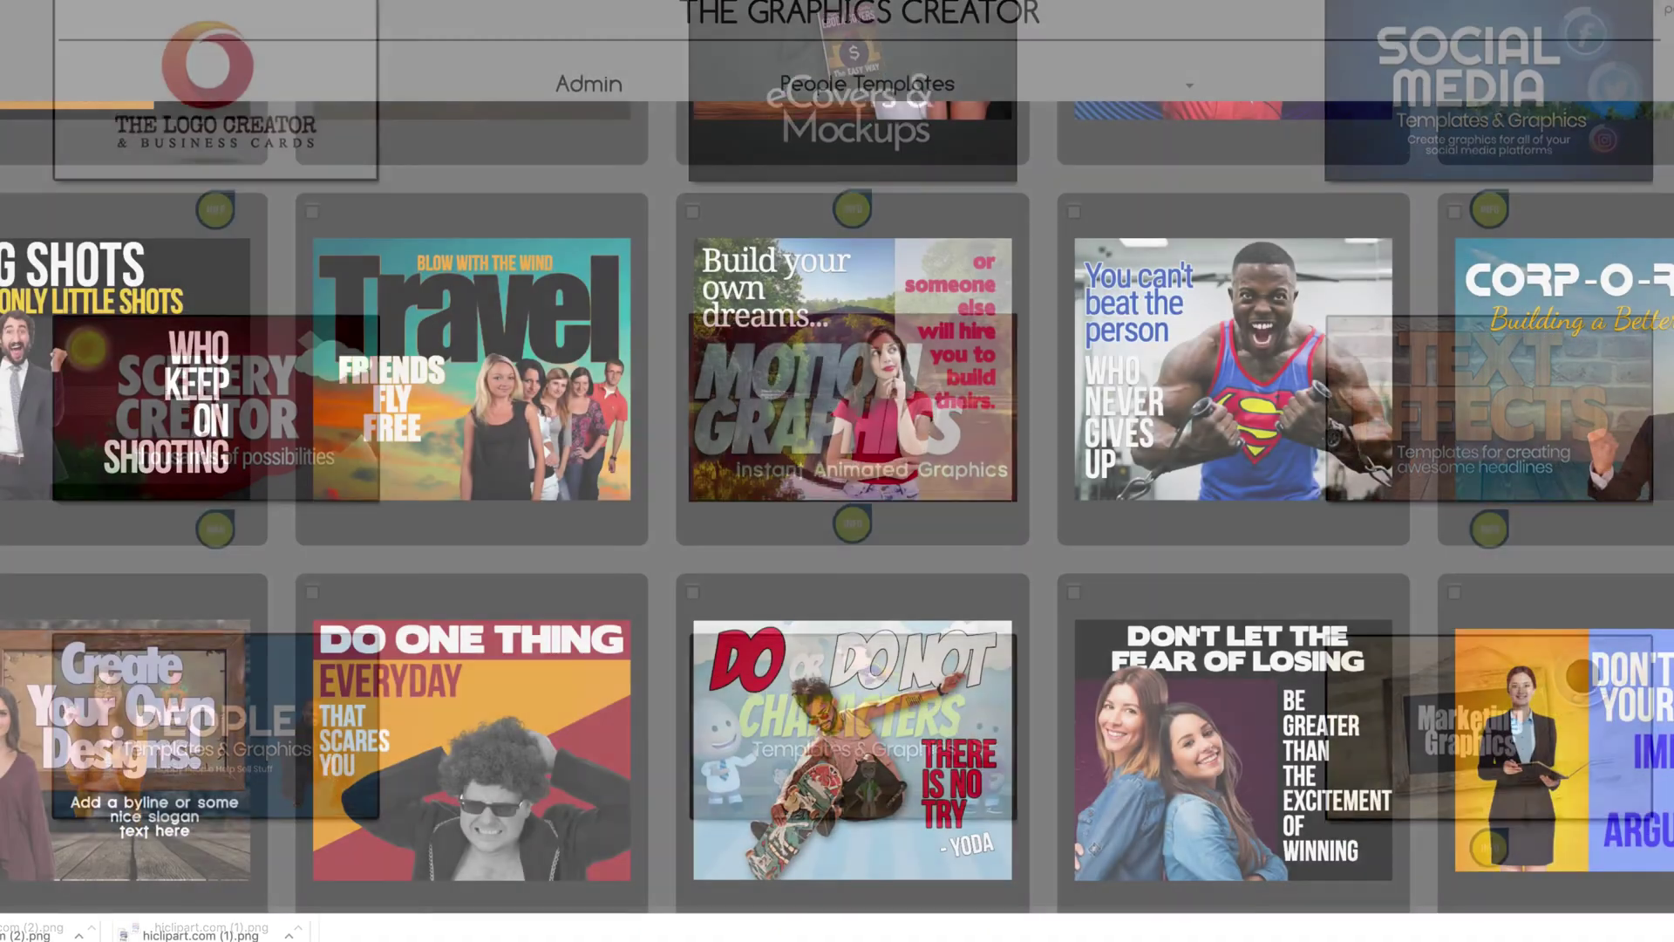
pyautogui.scroll(-2, 838, 471)
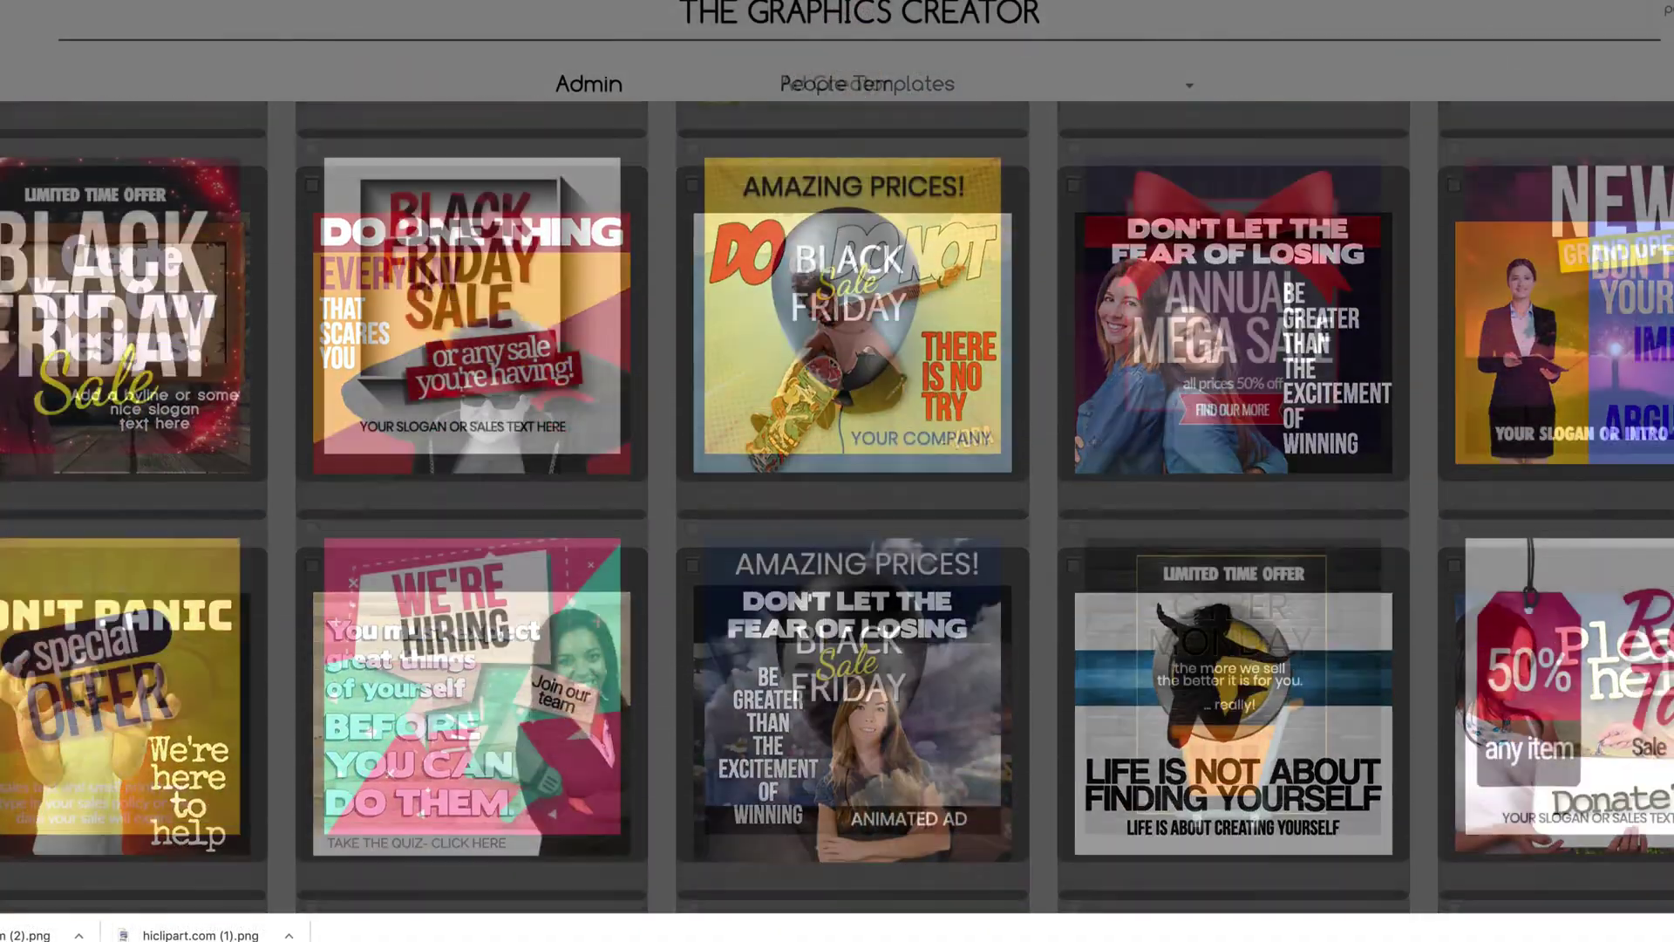
pyautogui.scroll(-3, 837, 471)
pyautogui.scroll(-3, 837, 471)
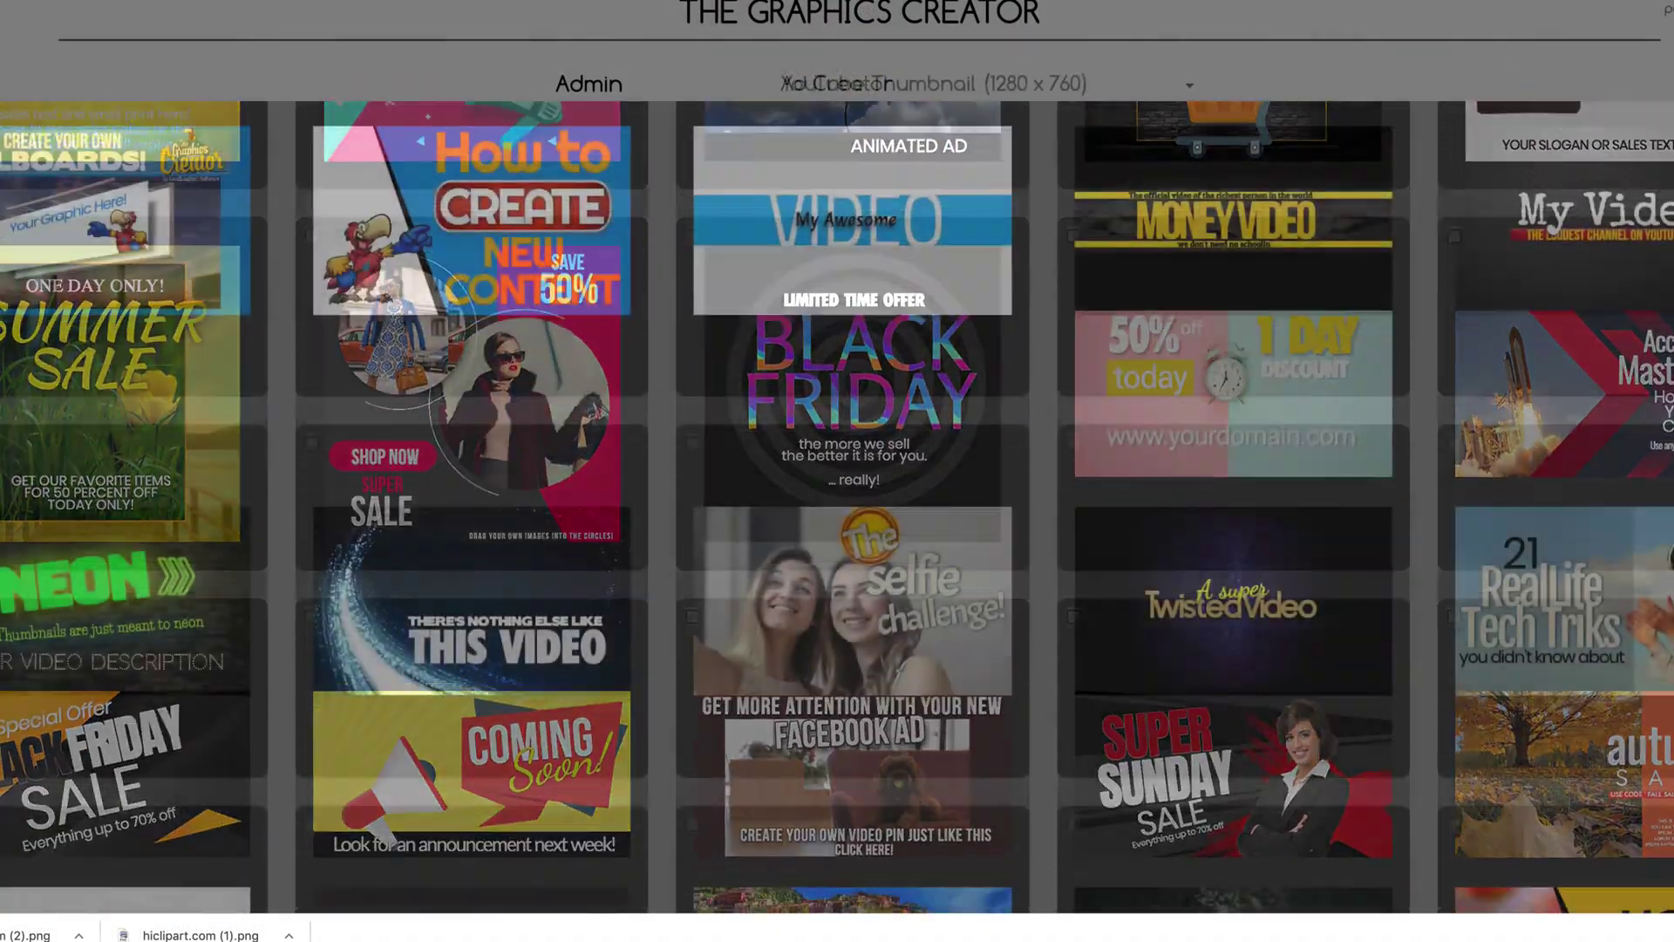
pyautogui.scroll(-2, 837, 471)
pyautogui.scroll(-5, 837, 471)
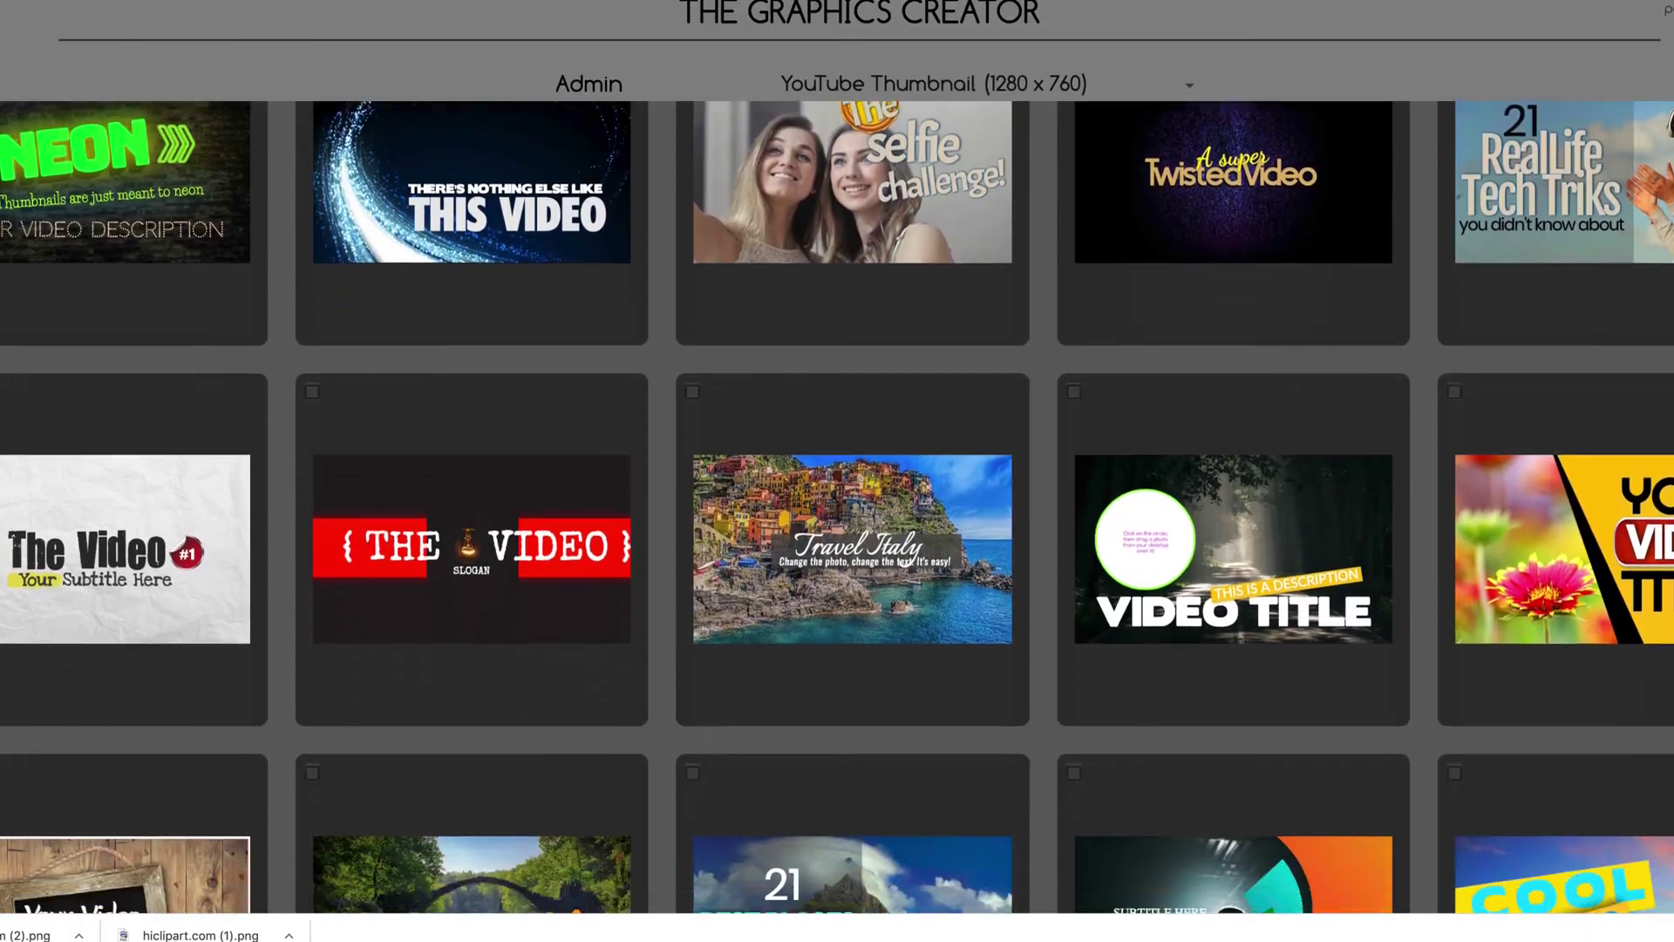
pyautogui.scroll(-1, 837, 471)
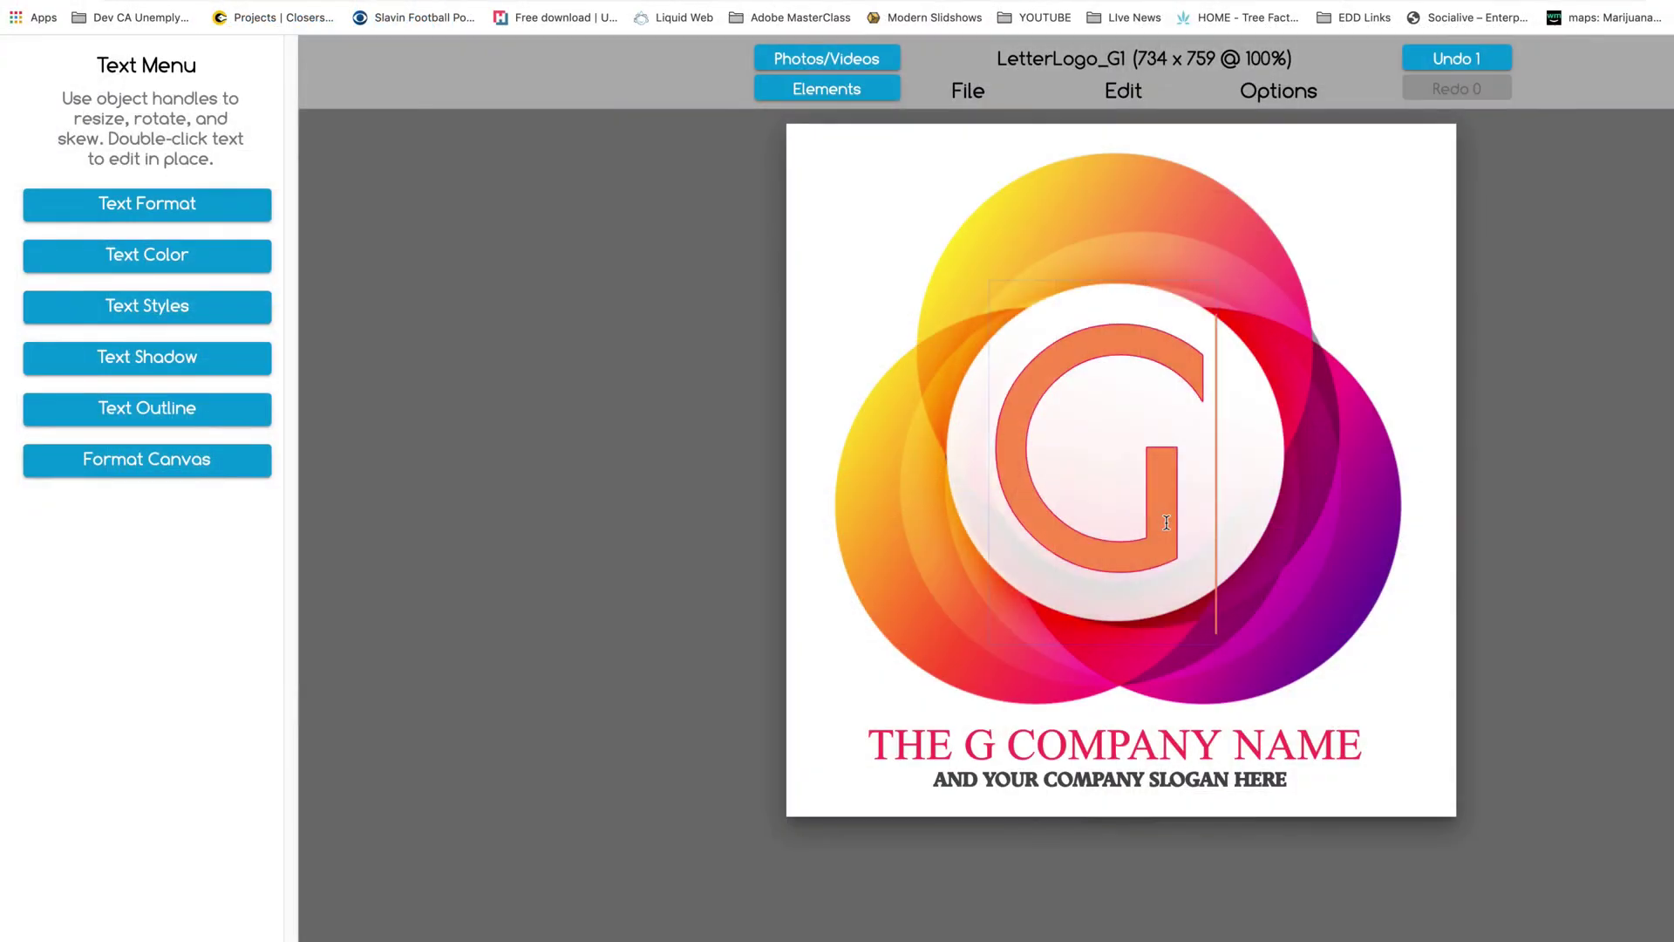
# - Replace the logo letter G with M and select the new M text box
pyautogui.write('M')
pyautogui.click(1233, 417)
pyautogui.click(1233, 417)
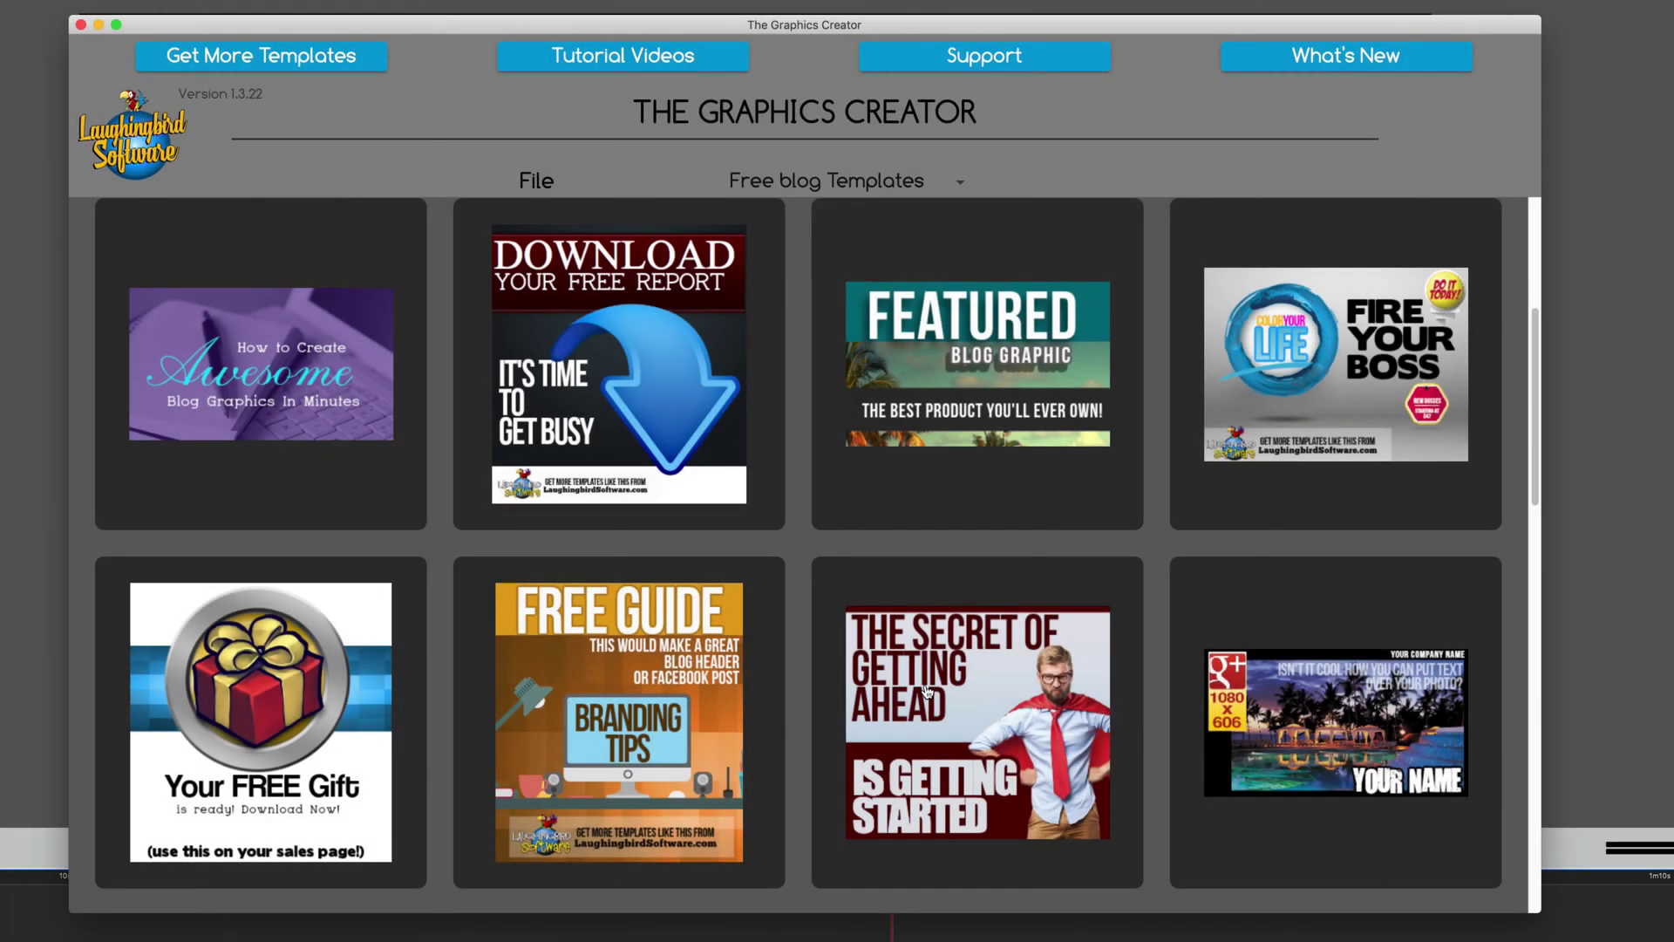
# - Open the Getting Started template and enlarge the IS GETTING STARTED text box
pyautogui.click(927, 692)
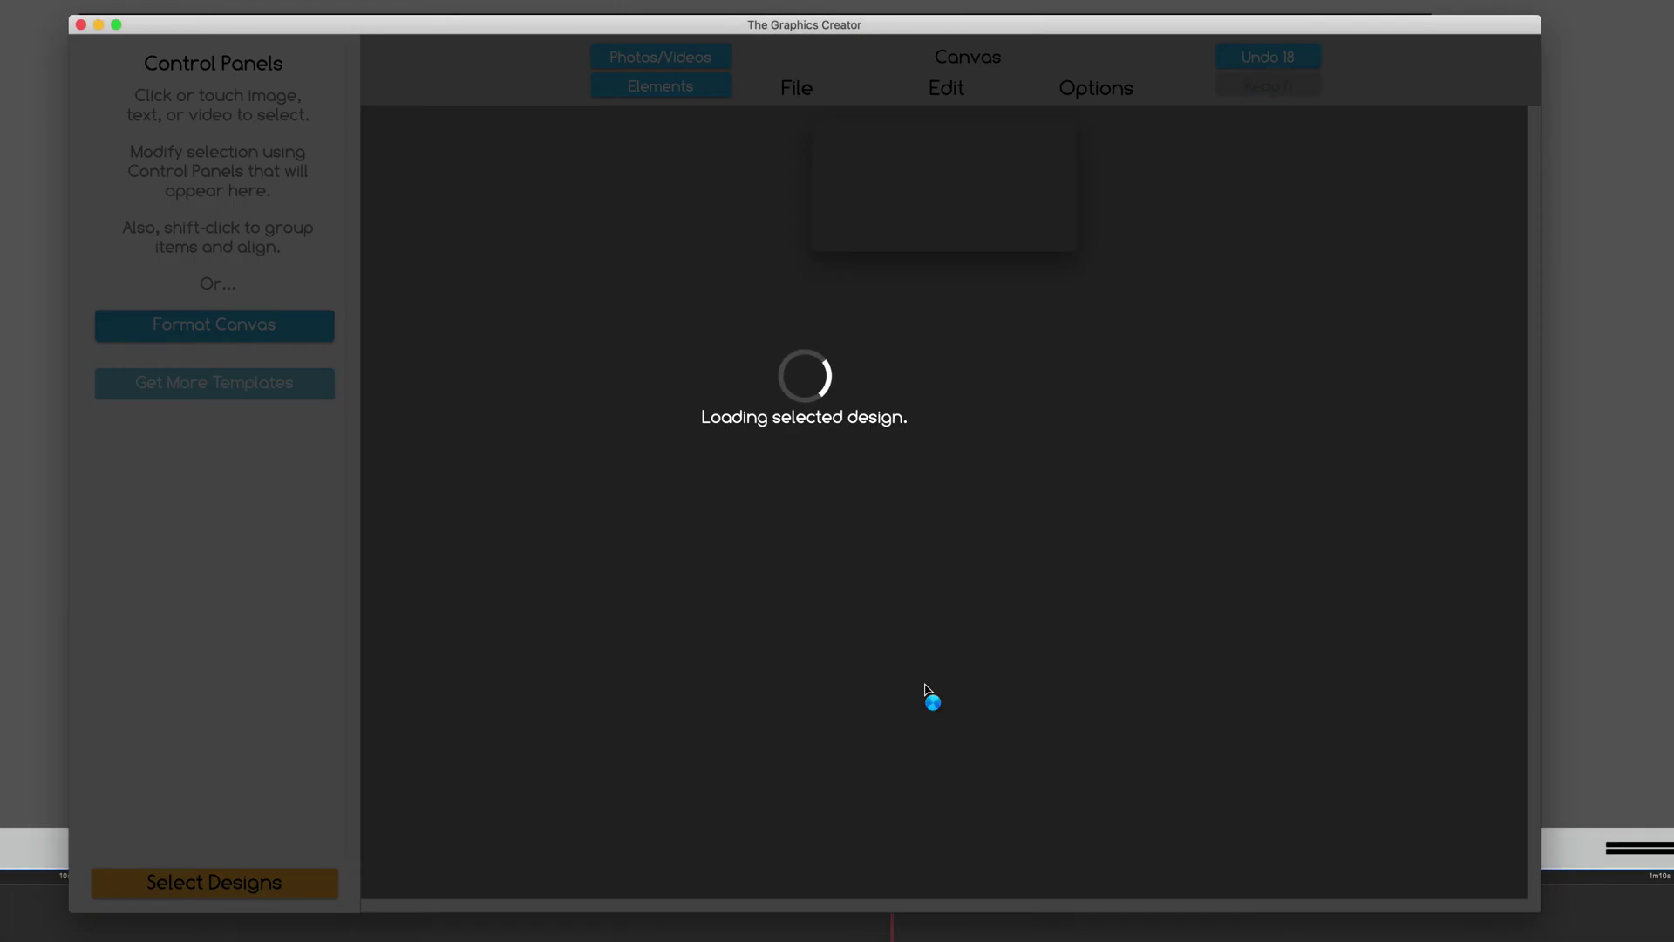
pyautogui.click(927, 692)
pyautogui.moveTo(1048, 762); pyautogui.dragTo(1088, 782)
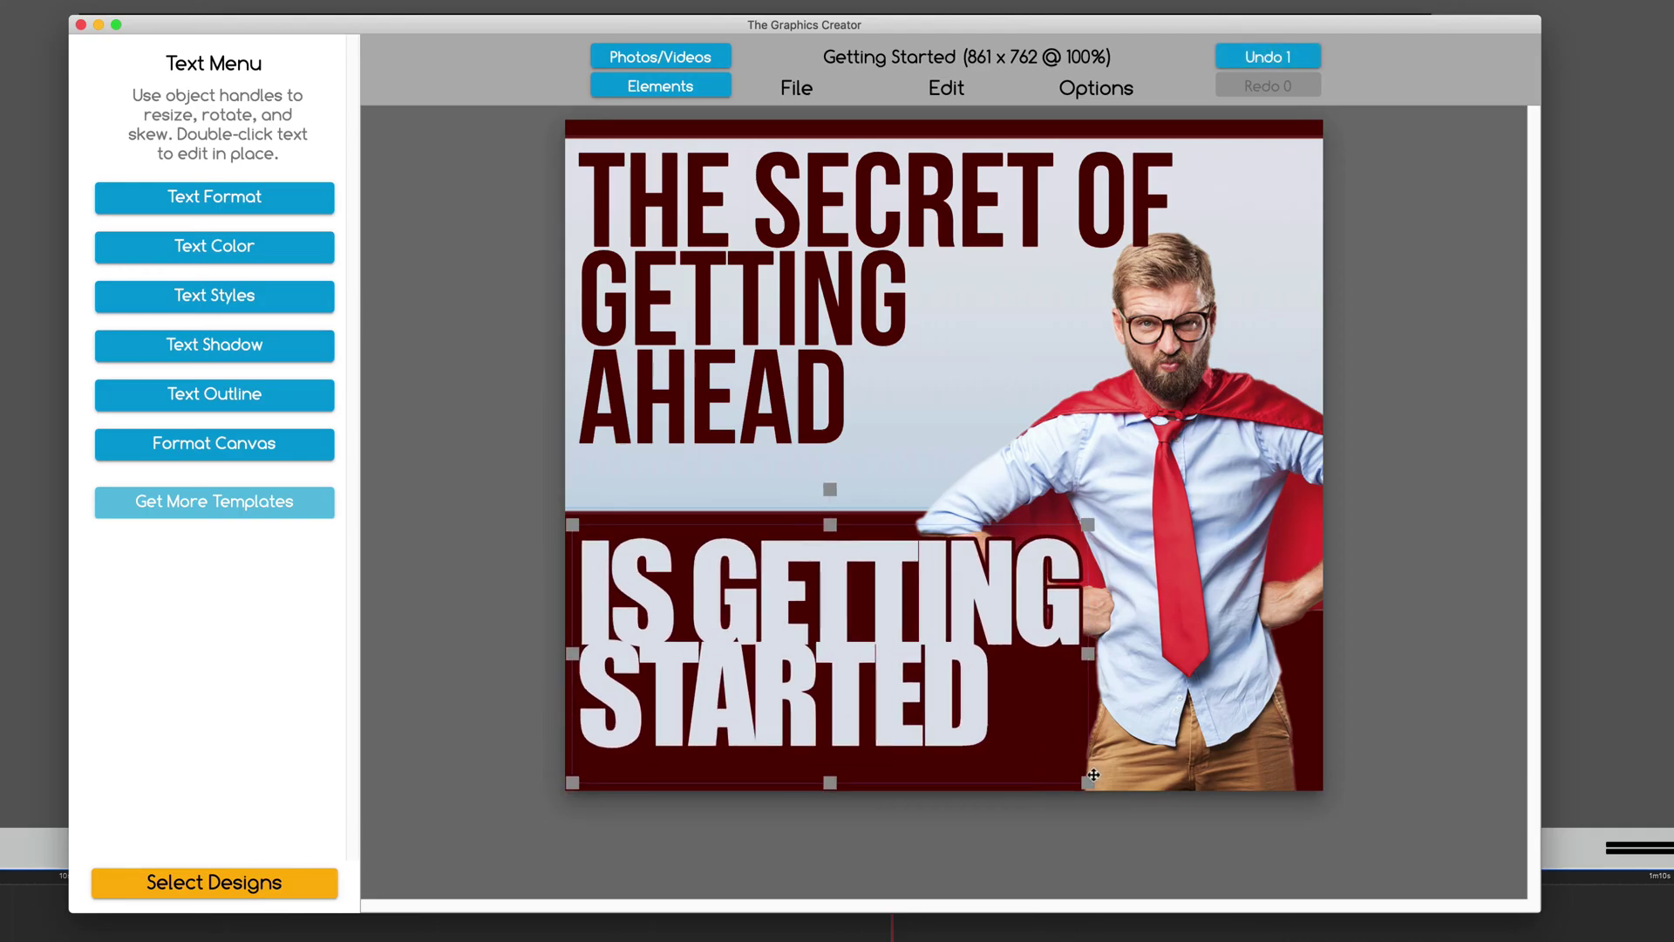
# - Give the IS GETTING STARTED text an orange outline and a yellow text colour
pyautogui.click(188, 396)
pyautogui.click(111, 281)
pyautogui.moveTo(220, 370); pyautogui.dragTo(121, 323)
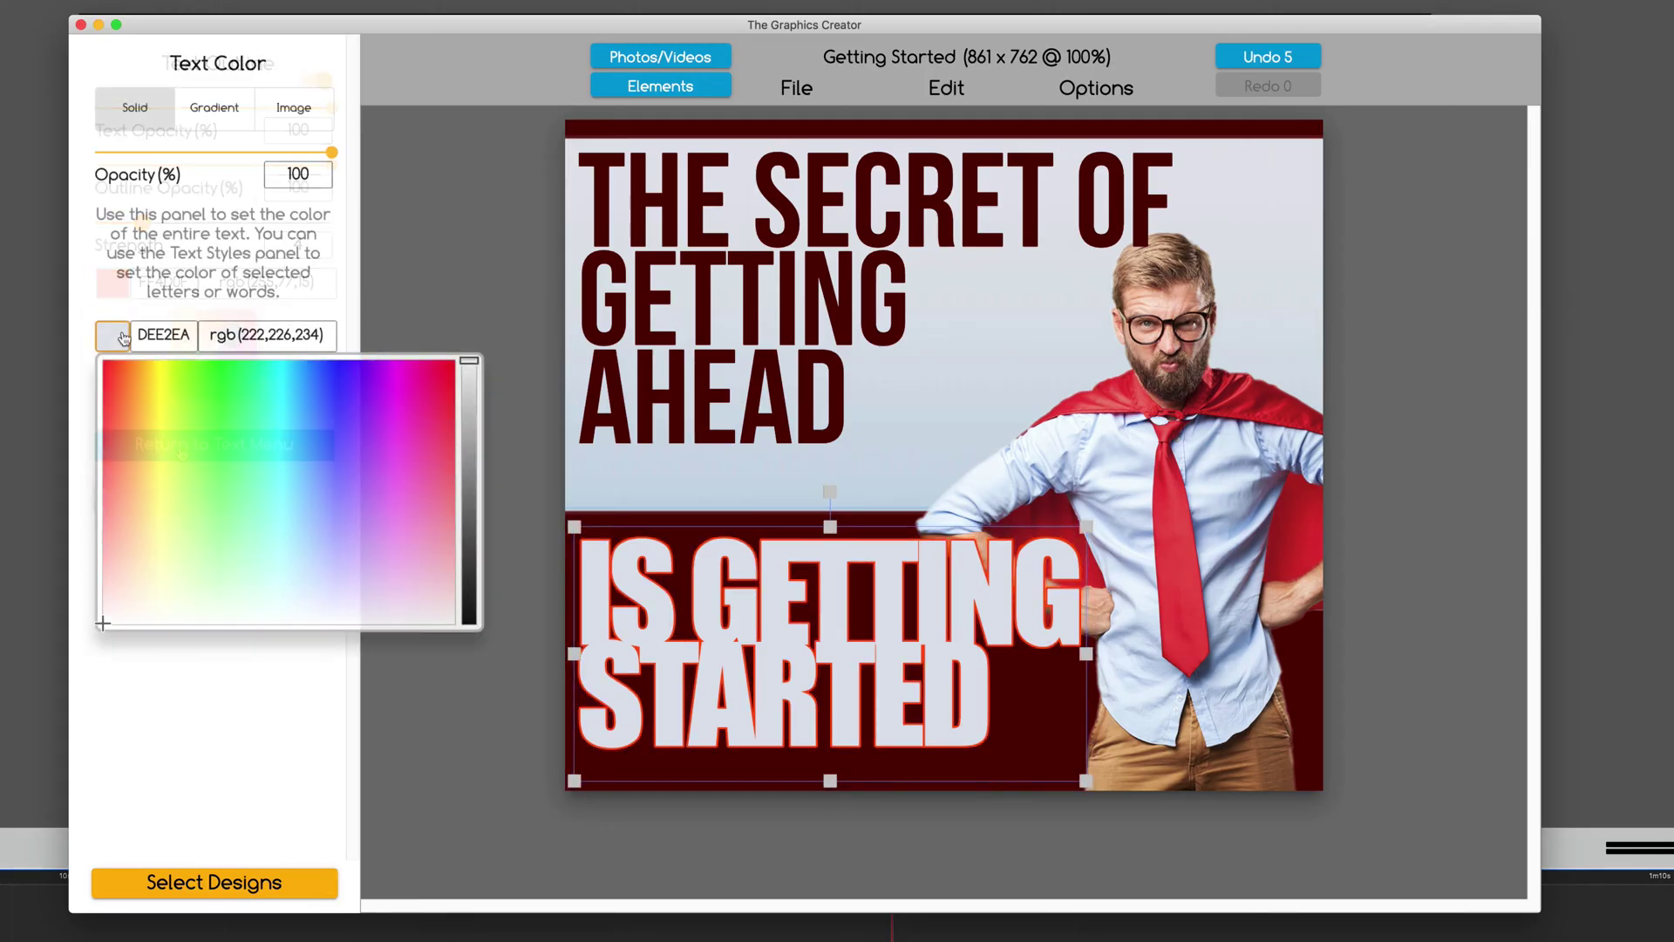
pyautogui.click(164, 374)
pyautogui.moveTo(164, 374); pyautogui.dragTo(131, 362)
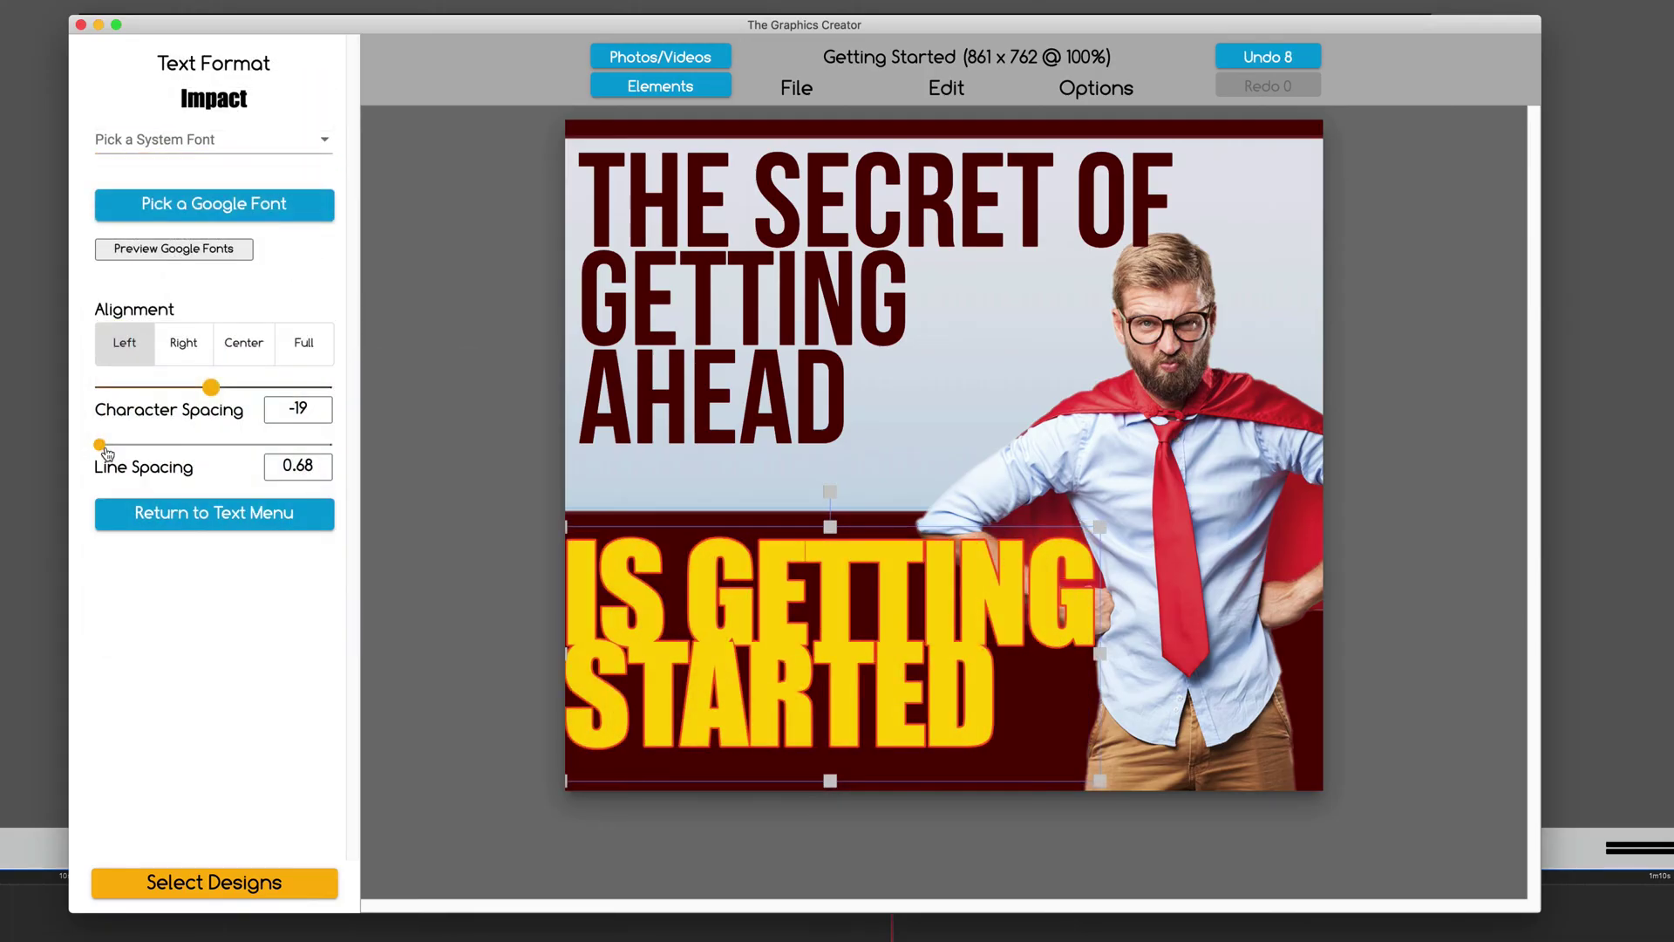
# - Adjust the yellow text's line spacing, choose a Google font, and shift it up and right
pyautogui.moveTo(105, 452); pyautogui.dragTo(104, 447)
pyautogui.click(214, 204)
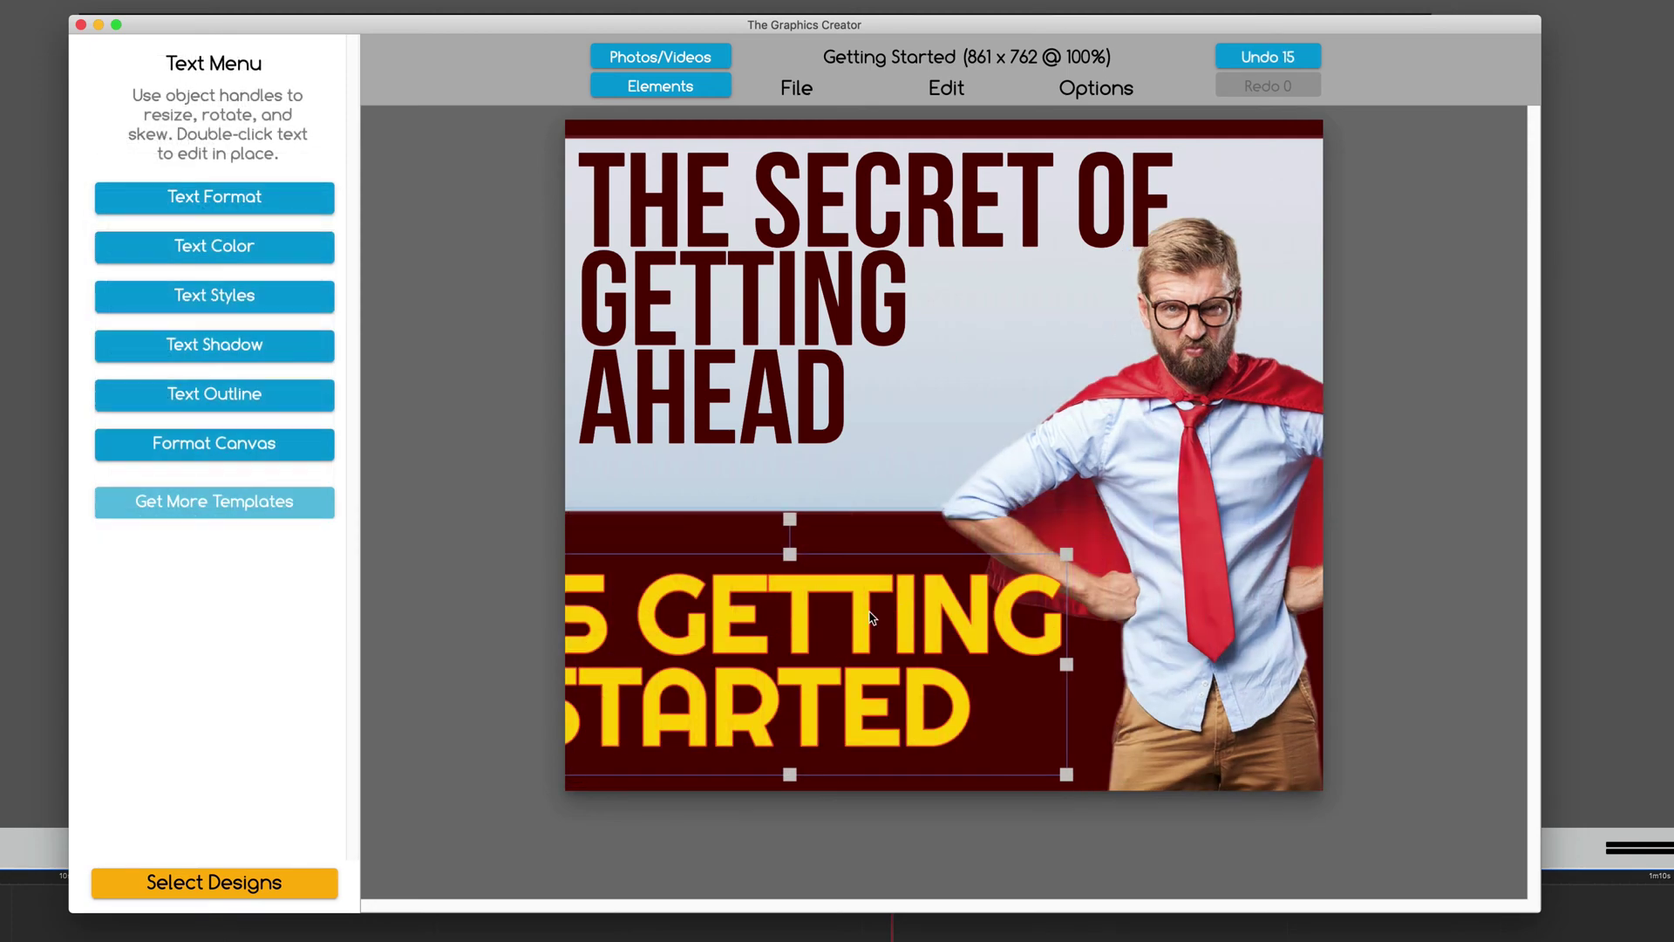
pyautogui.moveTo(870, 618); pyautogui.dragTo(946, 581)
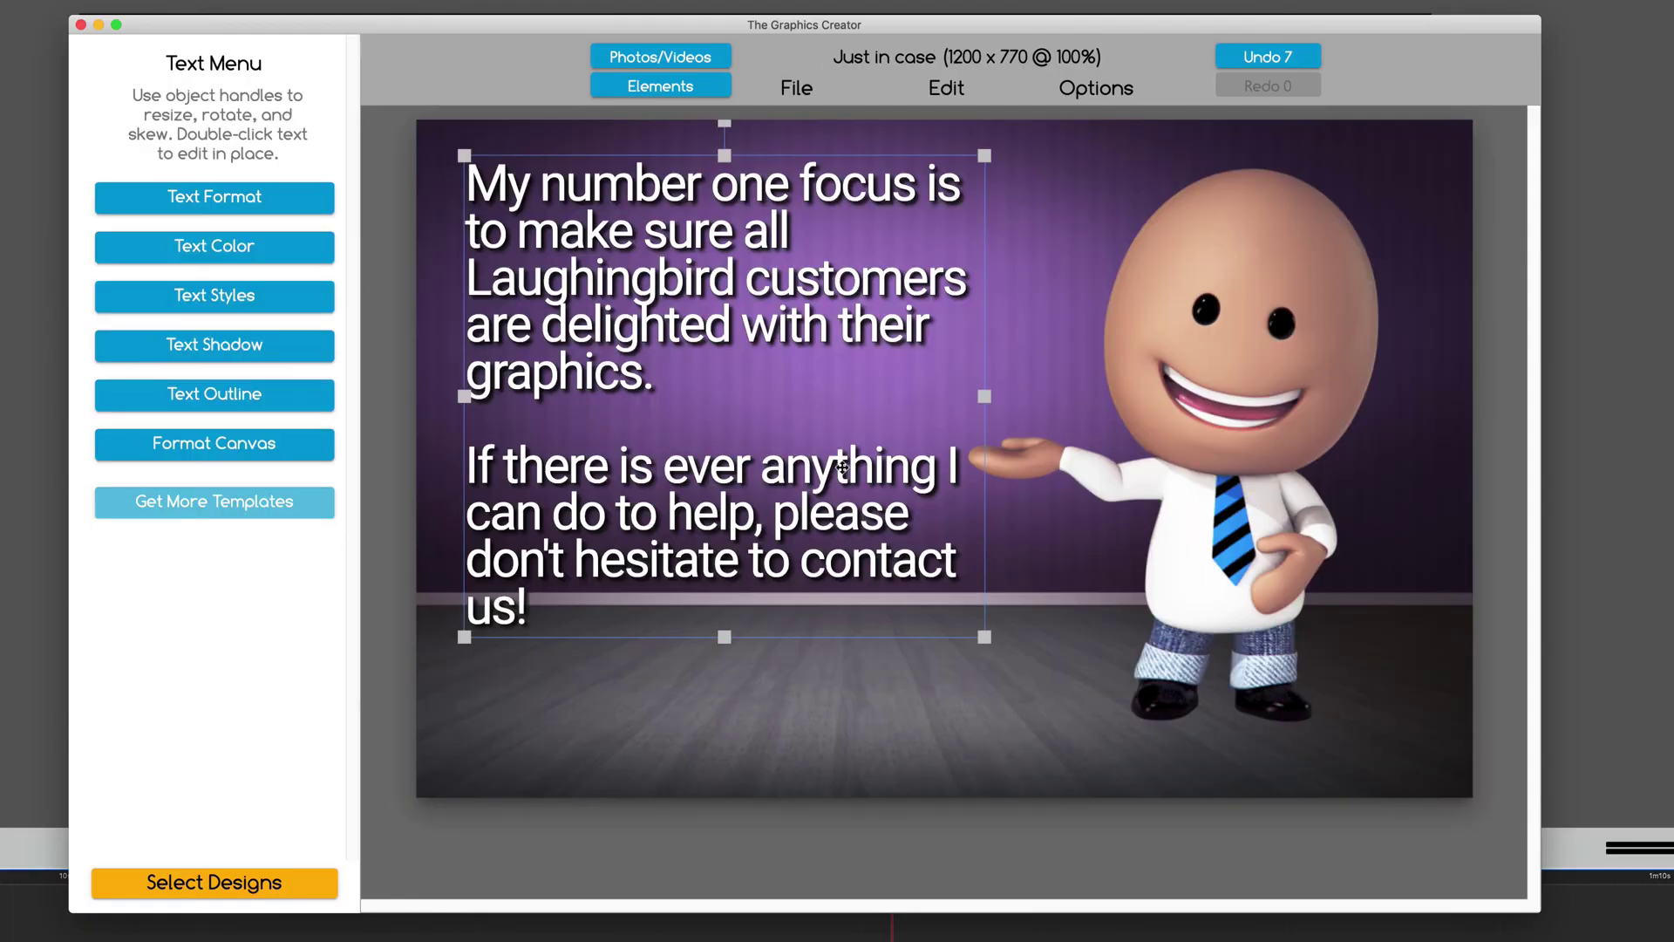
# - Nudge and narrow the message text box, then drop the yellow rose photo onto the canvas
pyautogui.moveTo(842, 469); pyautogui.dragTo(832, 462)
pyautogui.moveTo(998, 390); pyautogui.dragTo(779, 460)
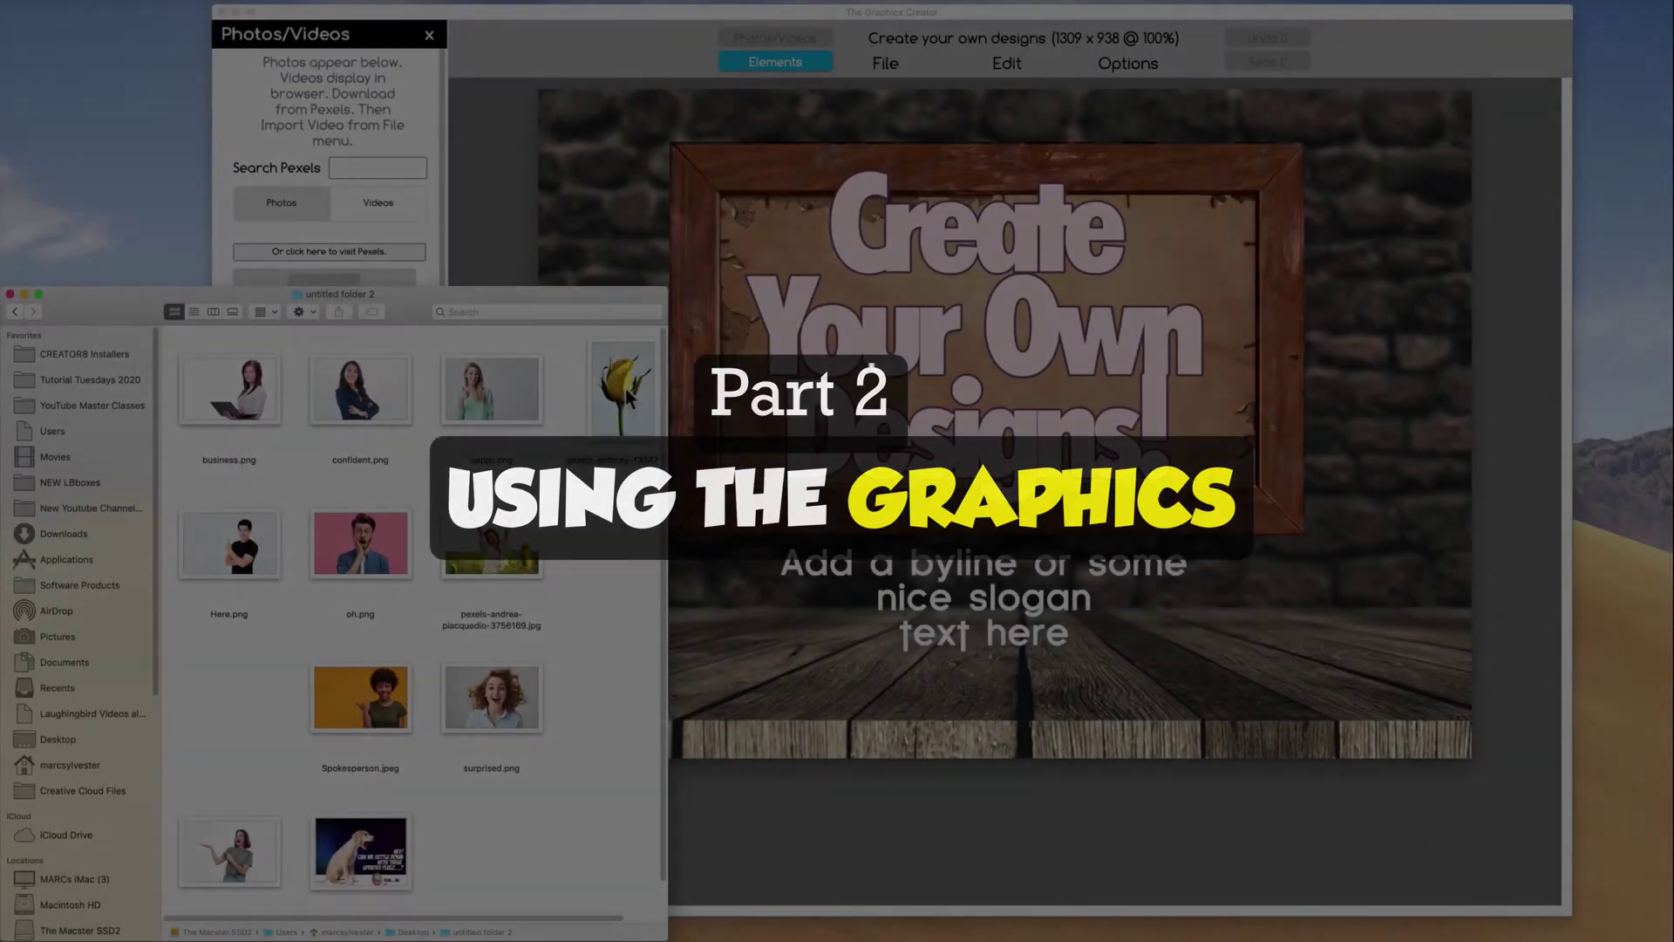
pyautogui.moveTo(622, 388); pyautogui.dragTo(878, 313)
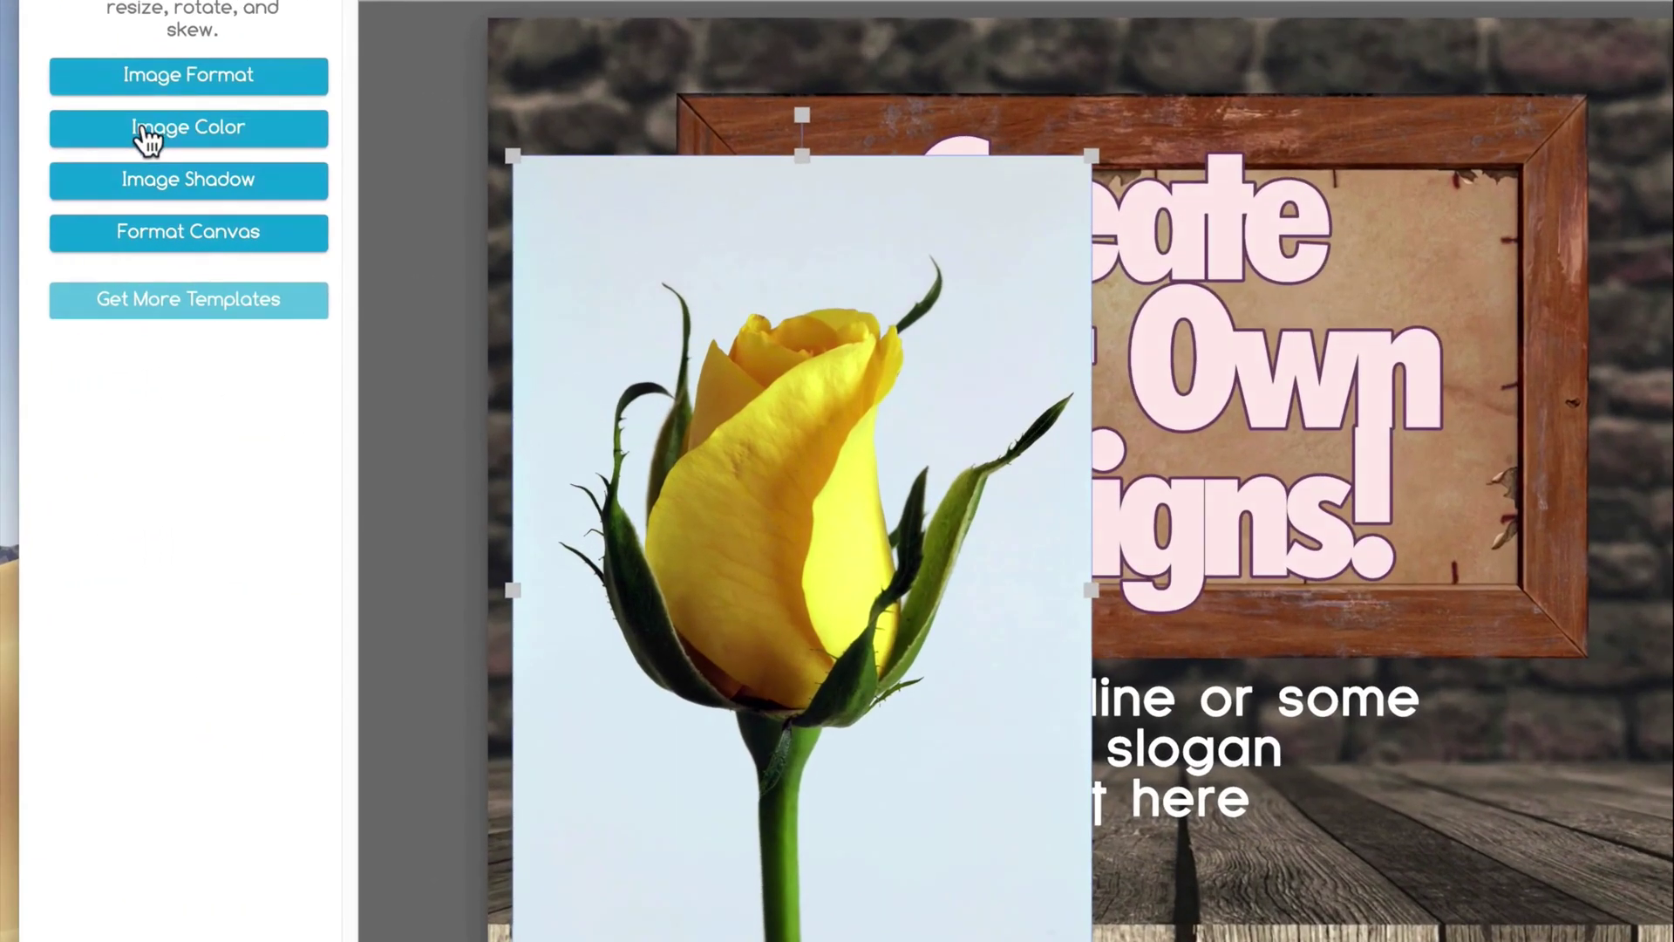
# - Show the Image Color settings for the yellow rose photo
pyautogui.click(143, 126)
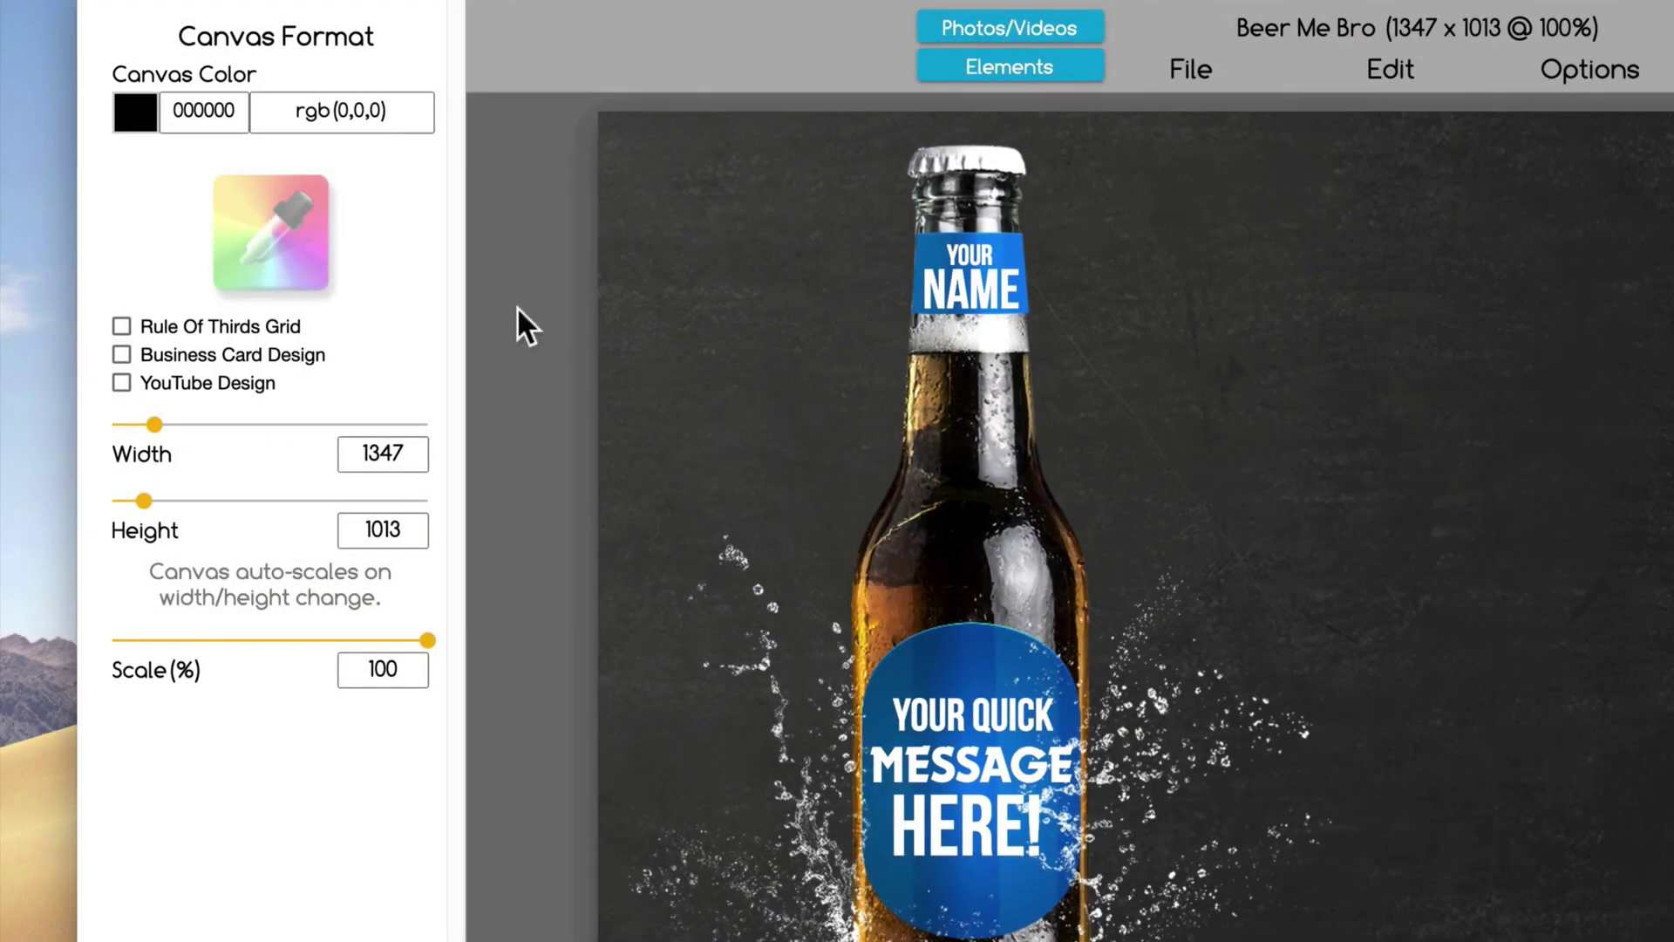
# - Turn on the rule of thirds grid, drop the photo into the yellow circle, and open text shadow settings
pyautogui.click(121, 327)
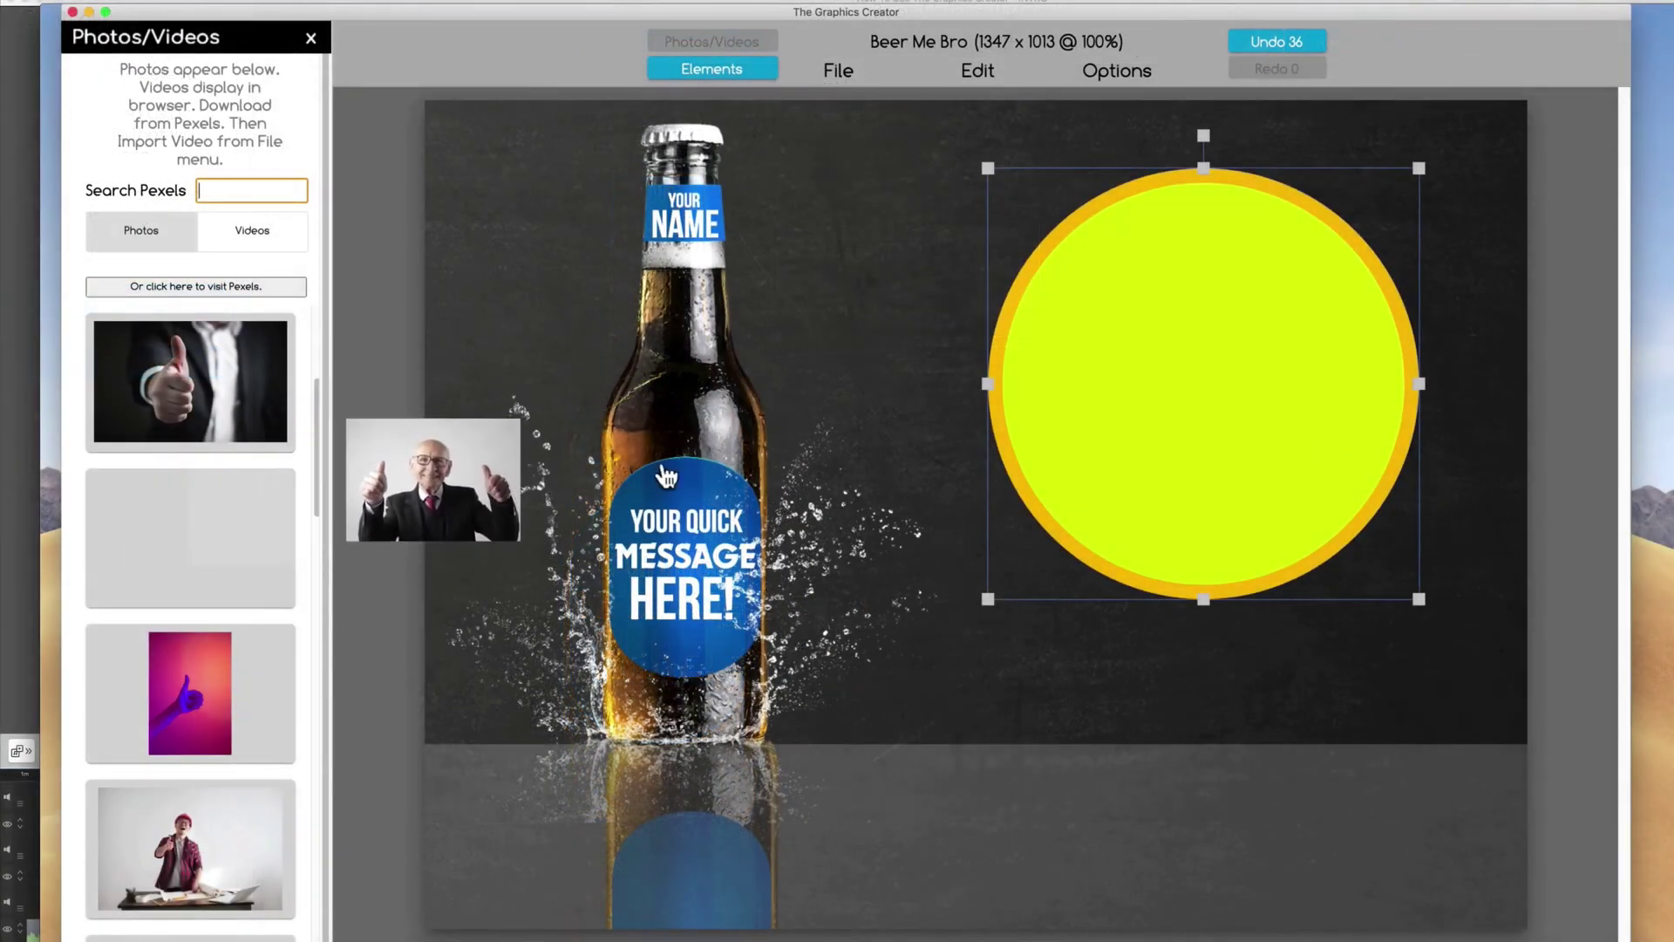
pyautogui.moveTo(667, 475); pyautogui.dragTo(1171, 379)
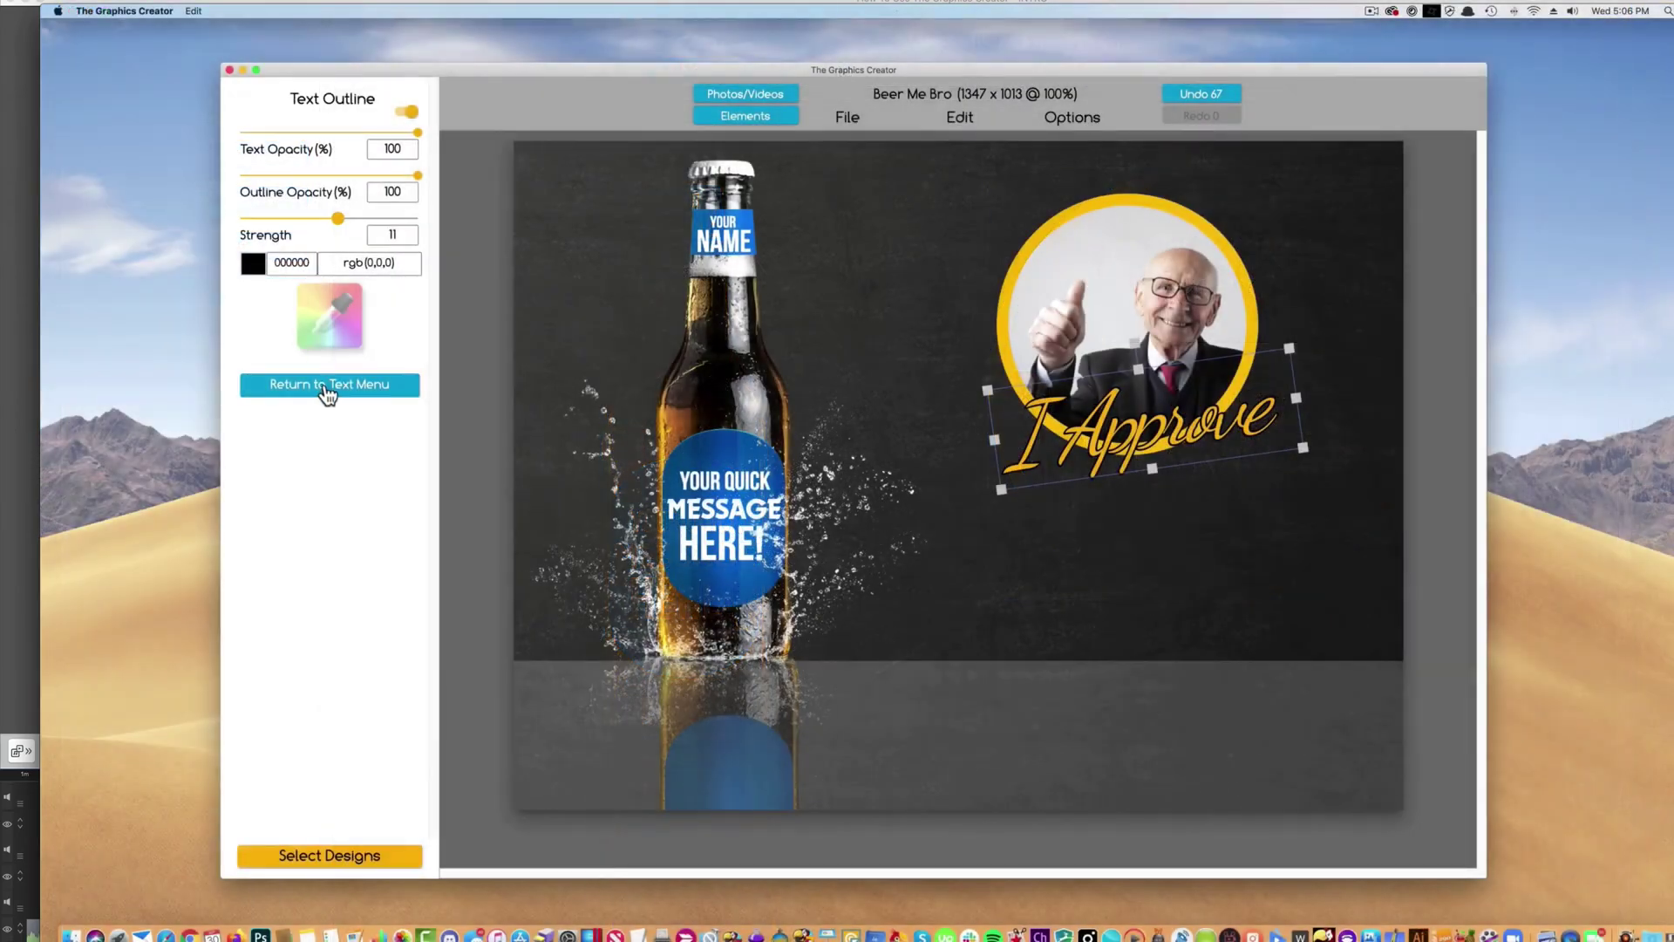
pyautogui.click(329, 392)
pyautogui.click(308, 315)
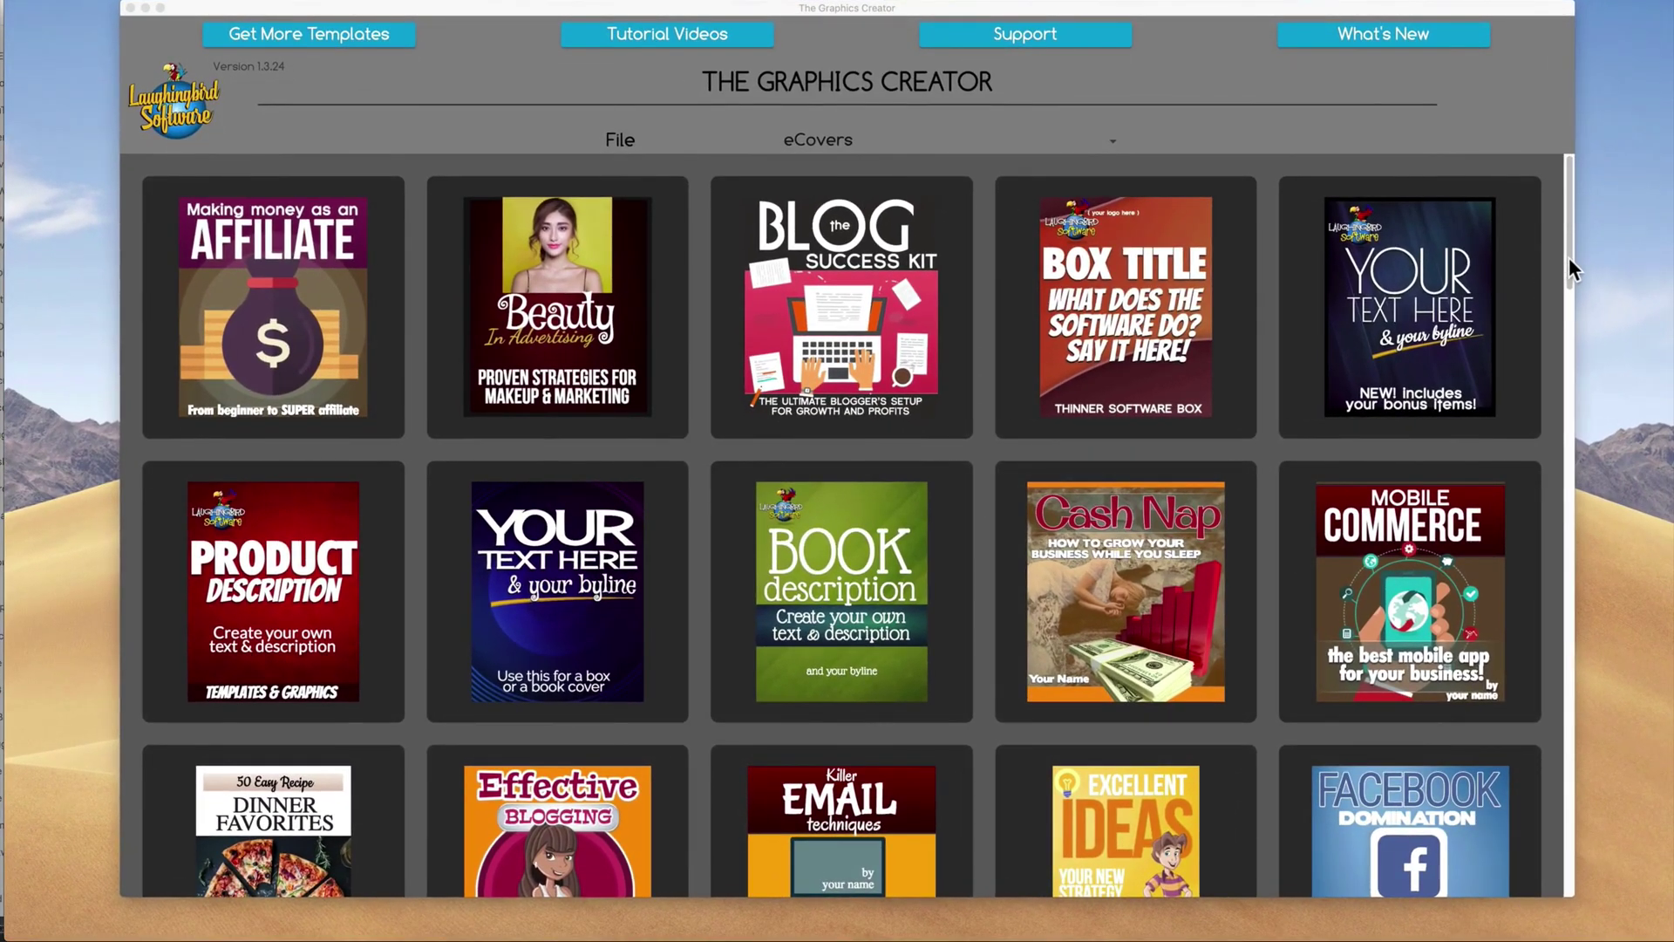
# - Bring the eCovers gallery into focus and scroll down to the eBook 07 template
pyautogui.click(1568, 259)
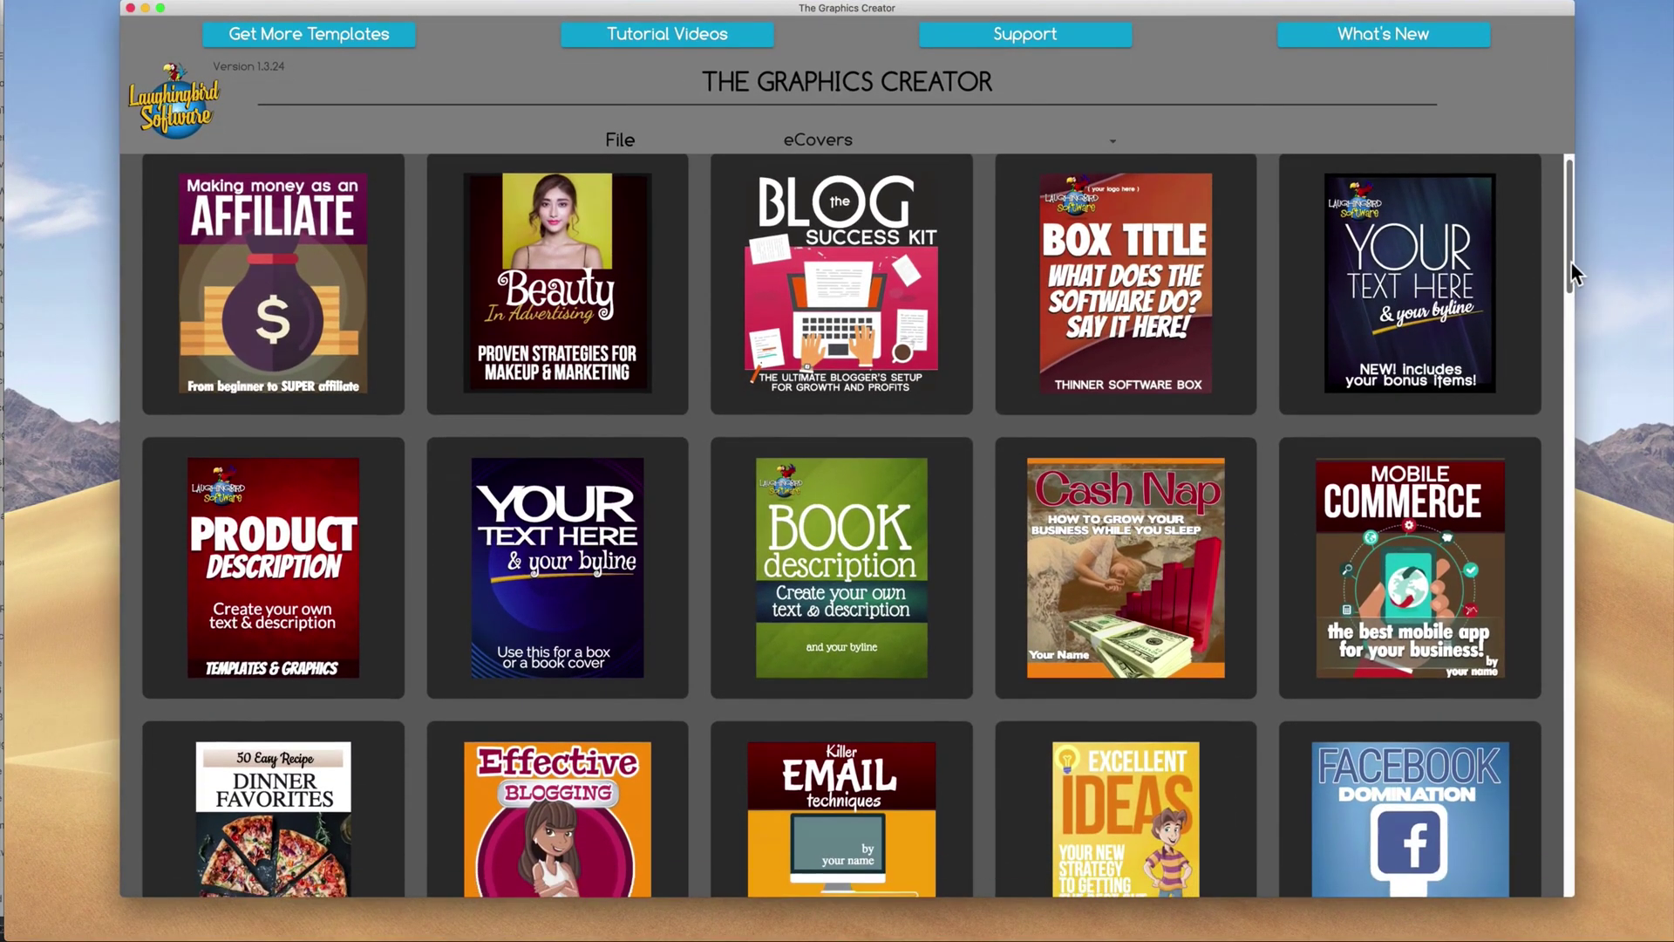
pyautogui.moveTo(1572, 260); pyautogui.dragTo(1543, 487)
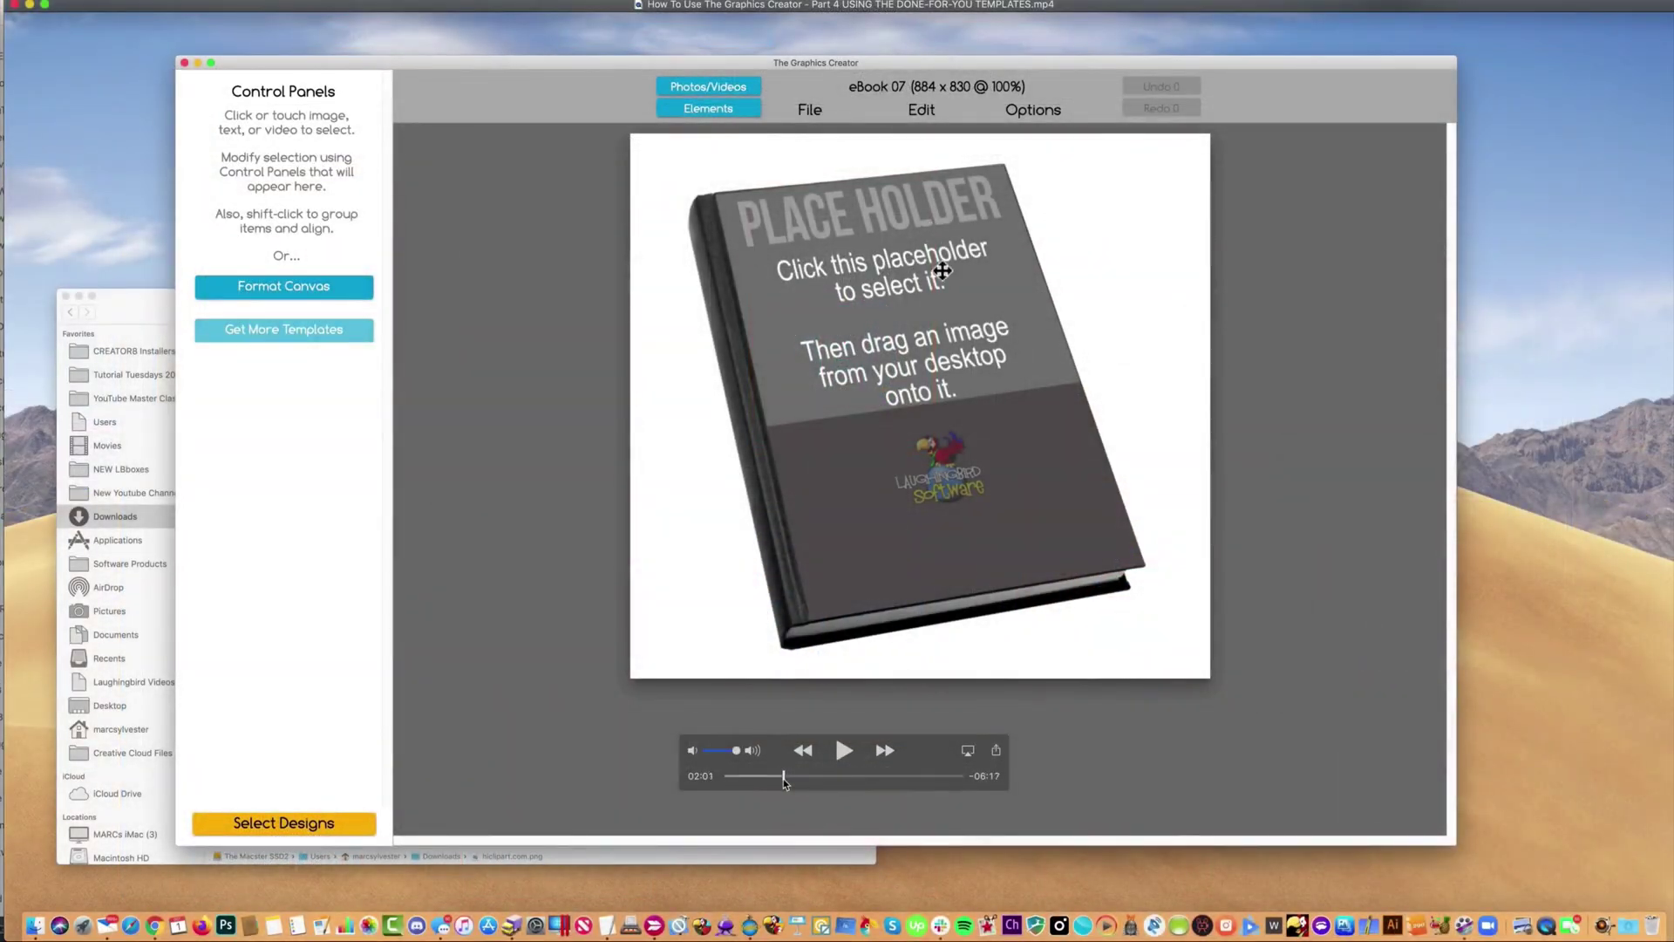
# - Skip ahead in the tutorial video and resume playback
pyautogui.moveTo(782, 779); pyautogui.dragTo(788, 782)
pyautogui.press('space')
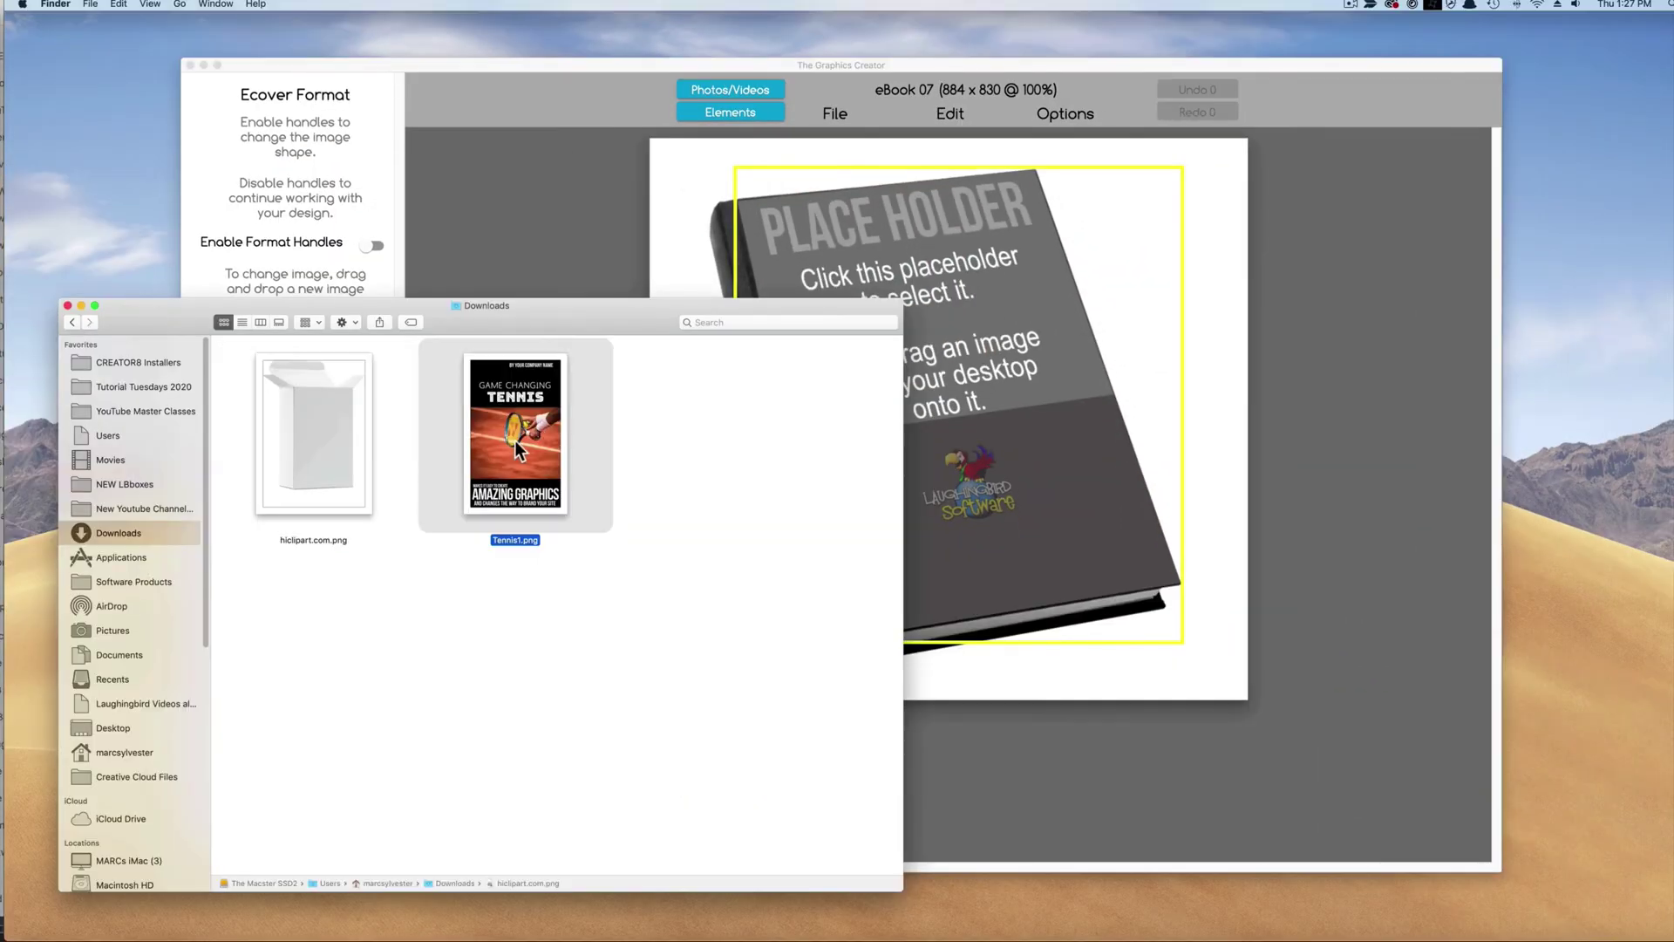